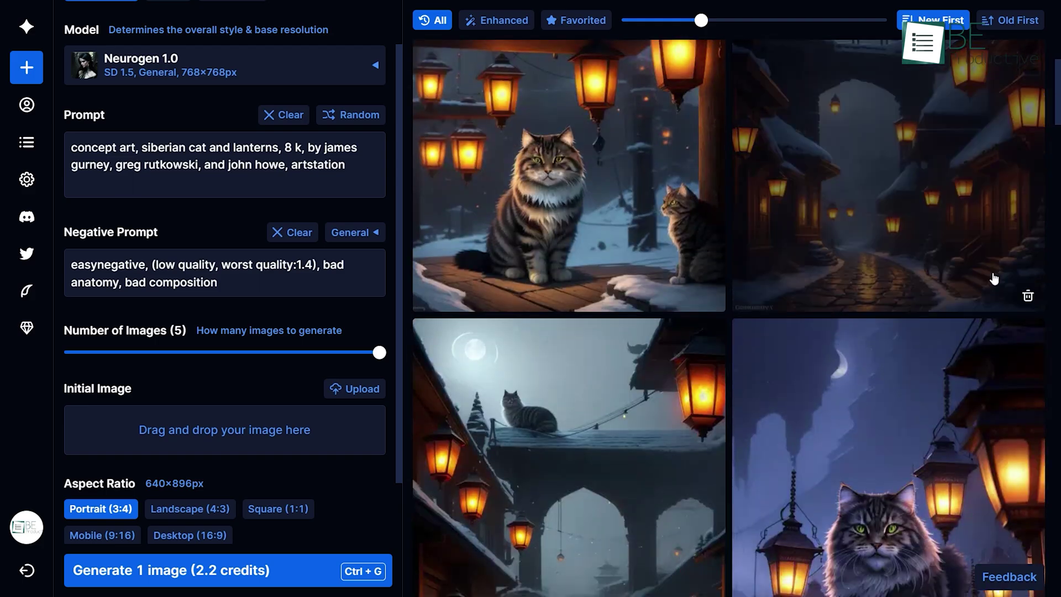
scroll(988, 352, "down", 2)
scroll(988, 352, "down", 1)
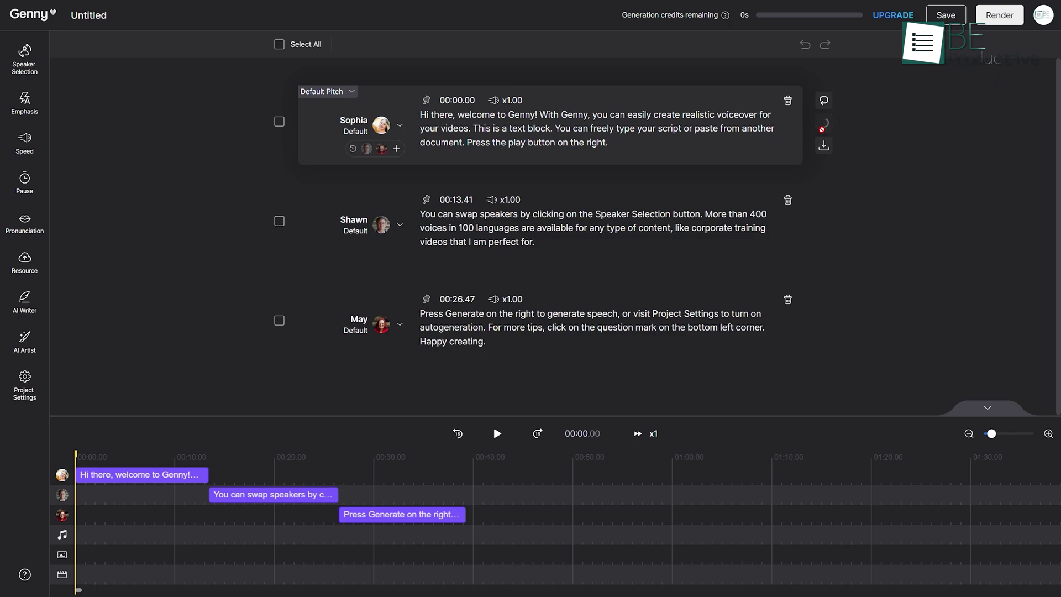
- Change the first script block's speaker to the Kyle voice from the Premium Voice list
left_click(393, 127)
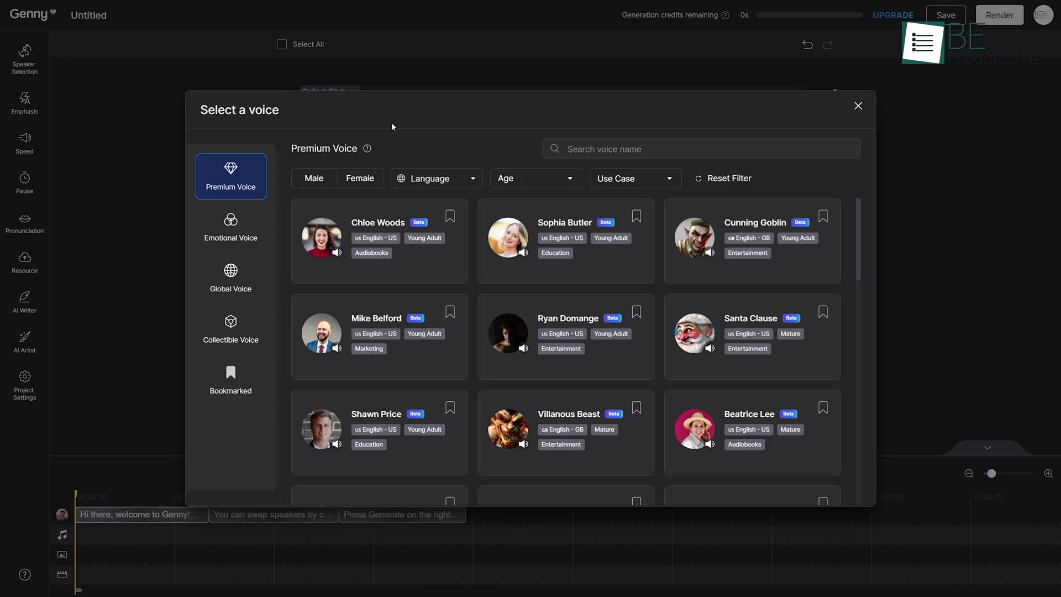
scroll(849, 200, "down", 2)
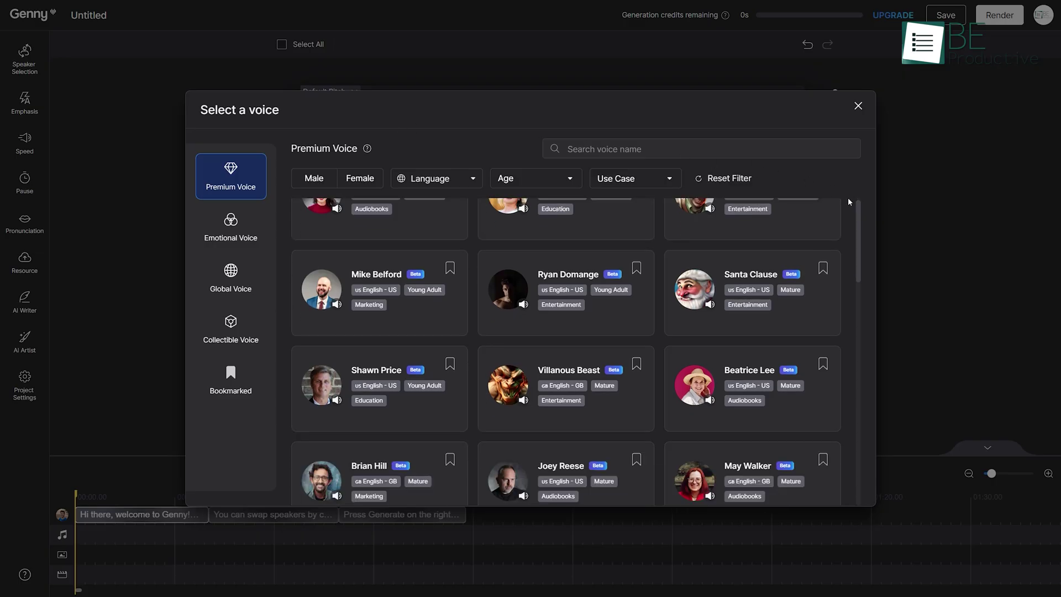
scroll(849, 201, "down", 2)
scroll(849, 202, "down", 2)
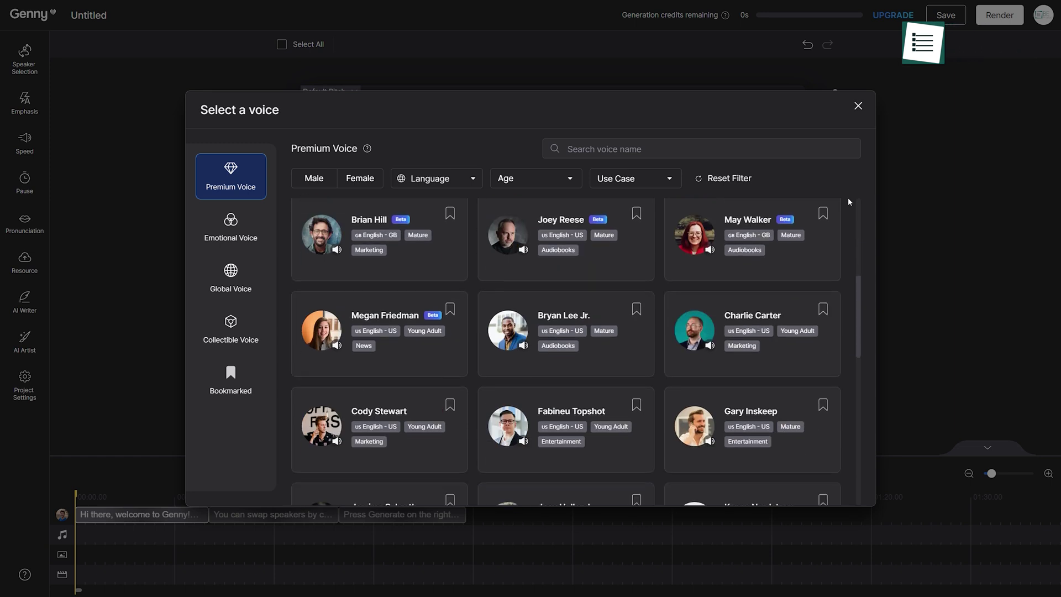
scroll(850, 201, "down", 2)
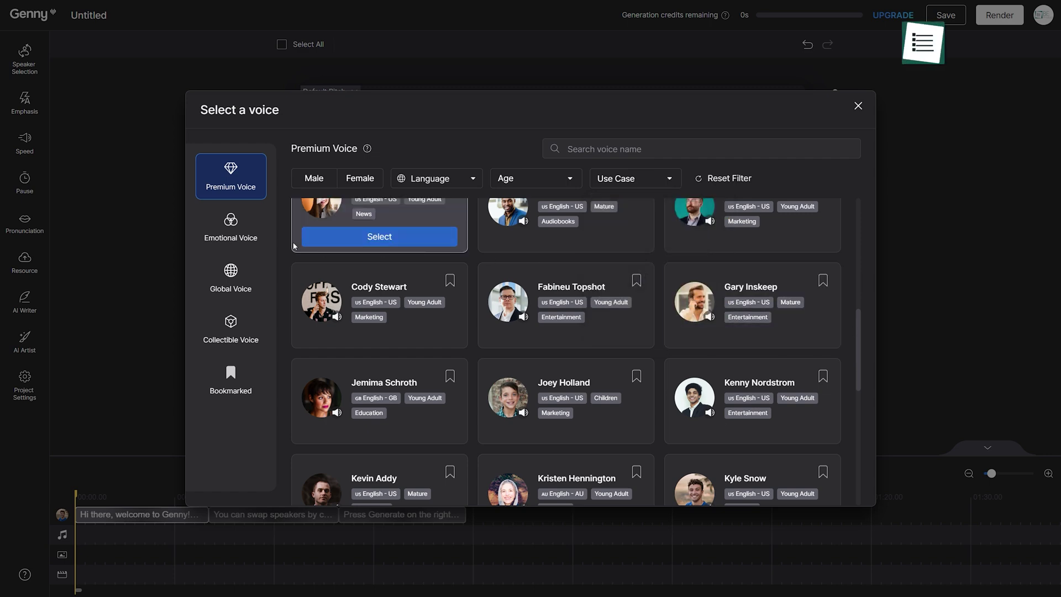
left_click(249, 235)
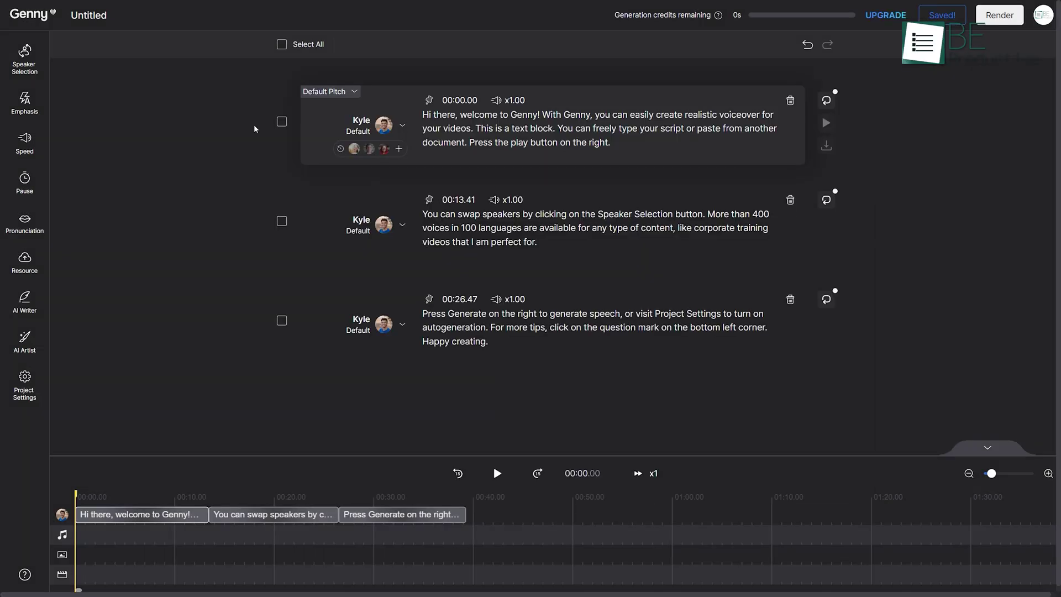
- Add Emphasis to 'Press' and insert a Pause before it in the first block
left_click(12, 105)
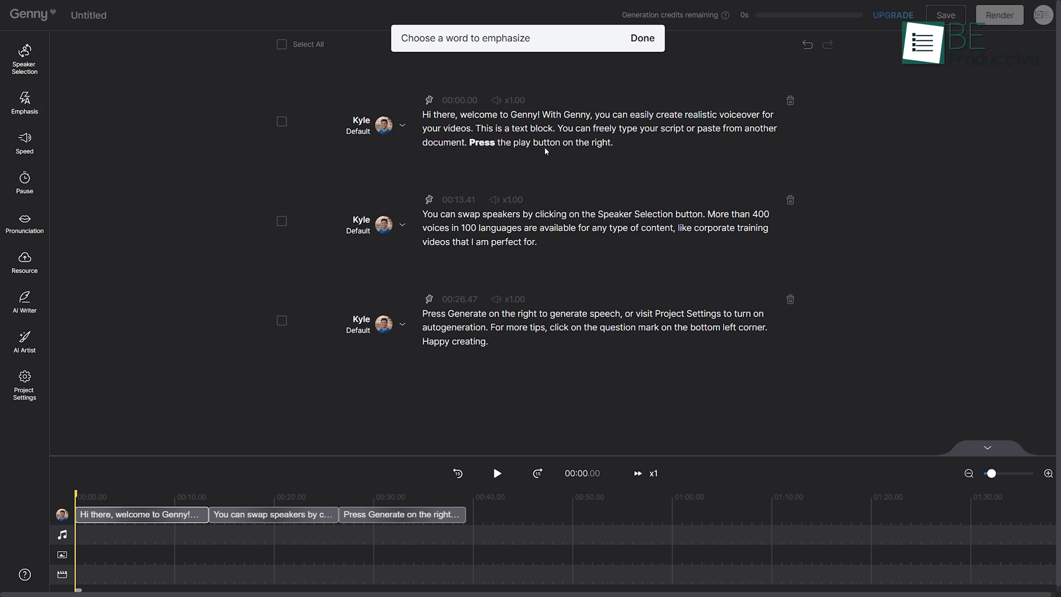
left_click(645, 39)
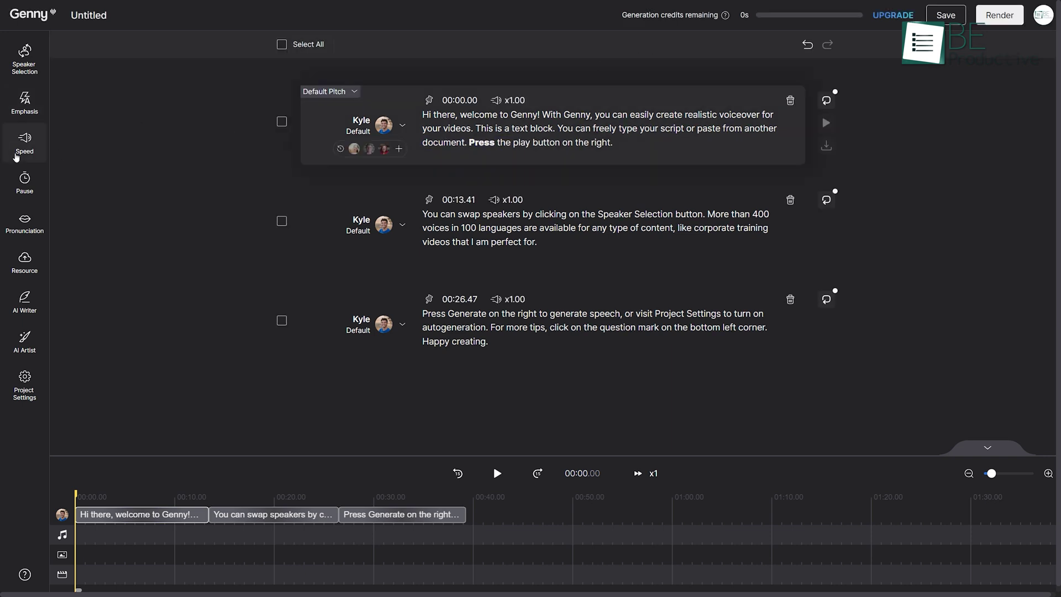
left_click(26, 183)
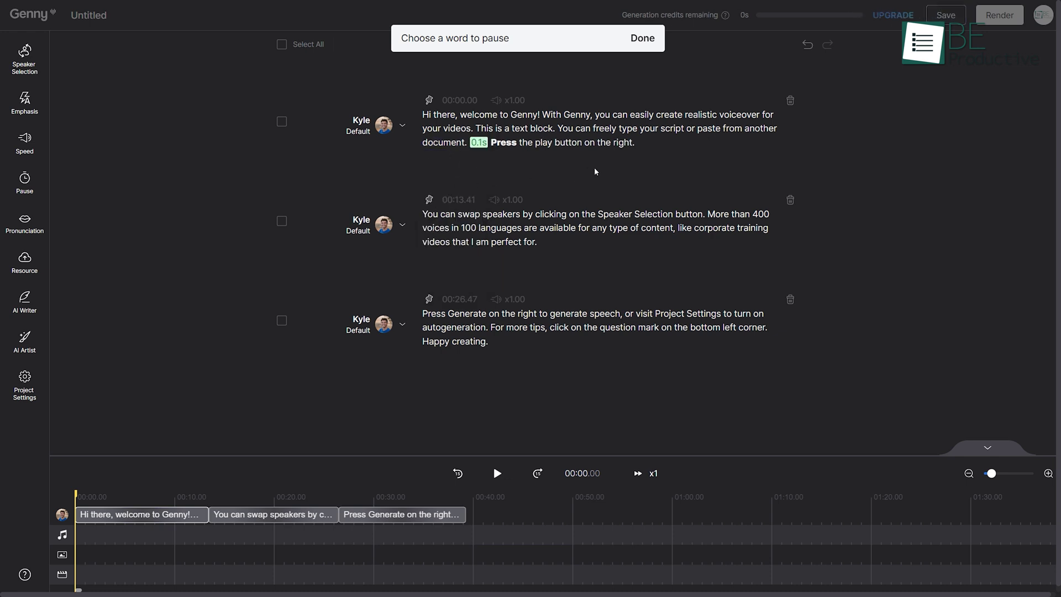
left_click(646, 39)
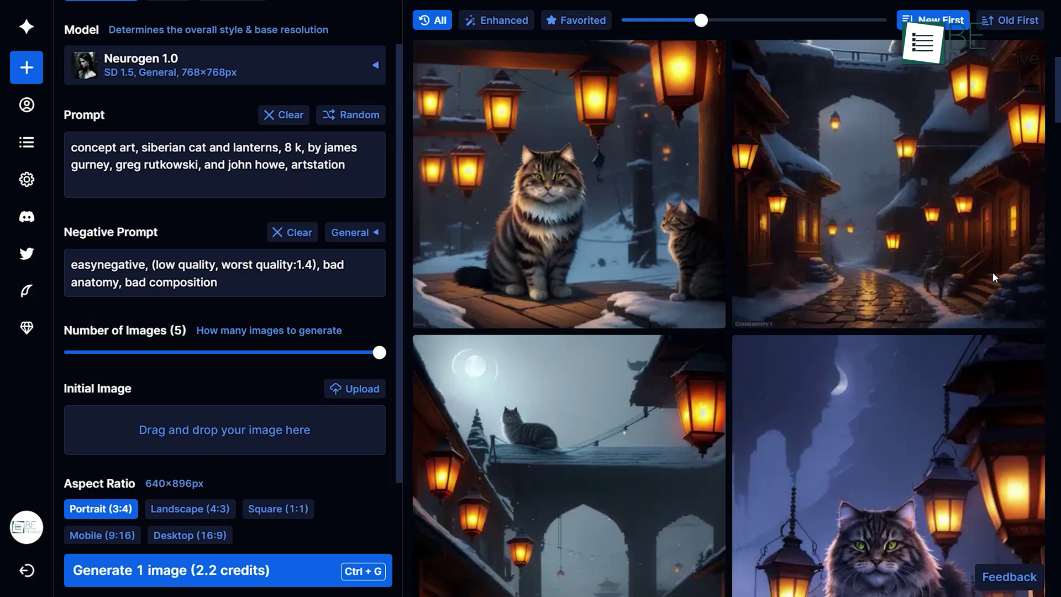
scroll(993, 273, "down", 2)
scroll(982, 382, "down", 3)
scroll(976, 440, "down", 5)
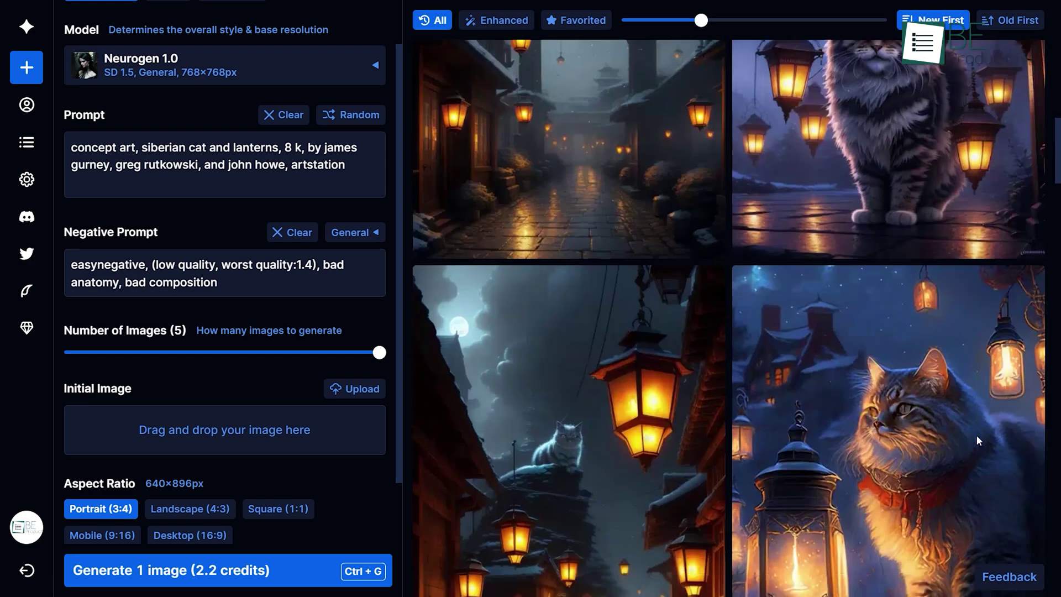
scroll(983, 448, "down", 2)
scroll(984, 455, "down", 2)
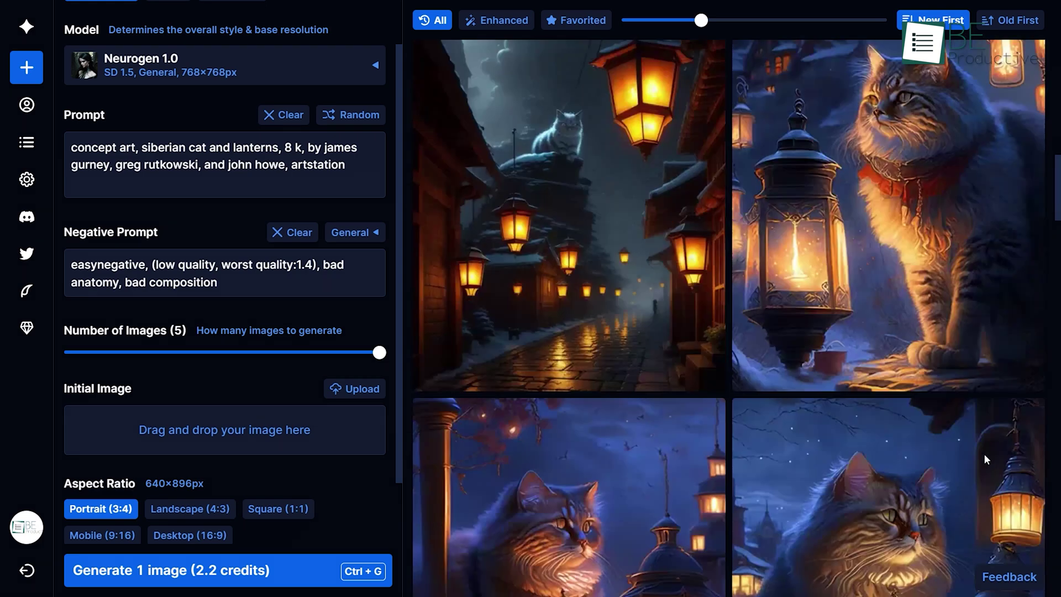
scroll(985, 455, "down", 1)
scroll(984, 455, "down", 2)
scroll(984, 454, "down", 3)
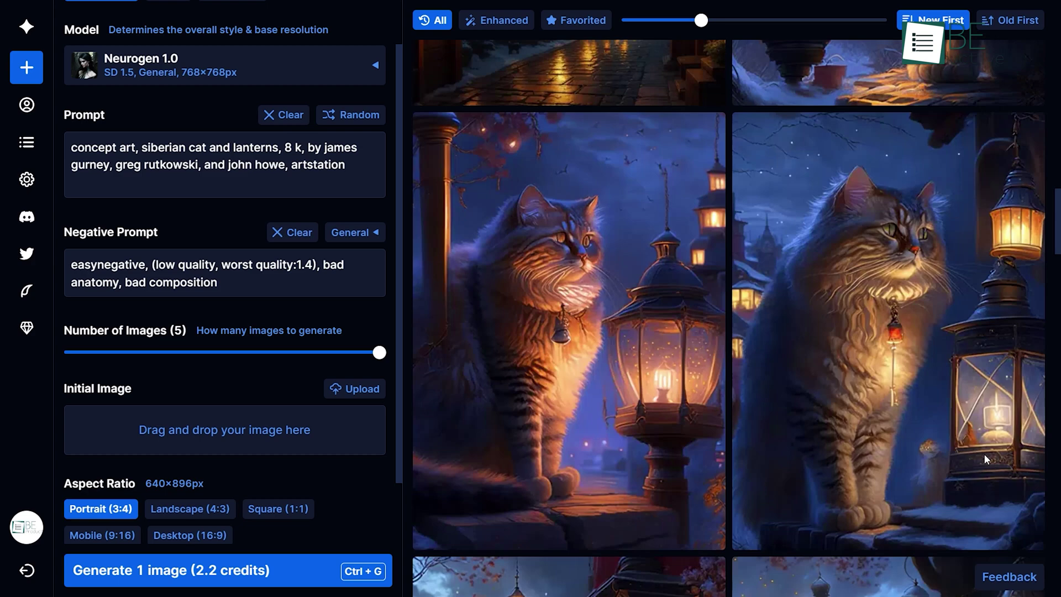
scroll(984, 454, "down", 3)
scroll(984, 455, "down", 1)
scroll(984, 455, "down", 2)
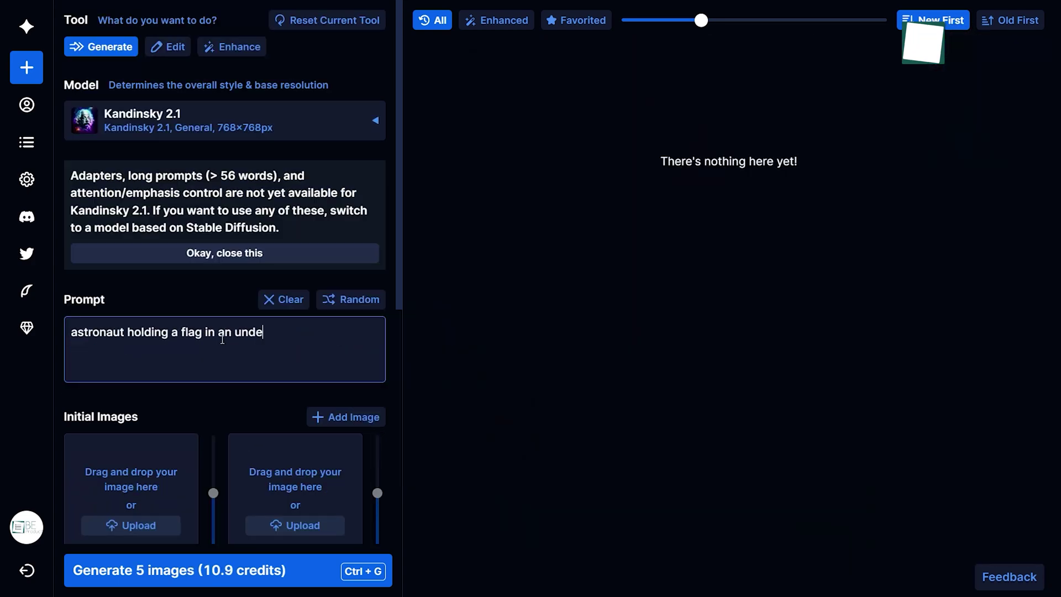
type("c, atmospheric, 8 k, trending on artstation, blue, fish, low visibility, fog, ocean floor, christopher nolan, interstellar")
- Switch the model to Realism Engine 1.0 and download the drooping-flag astronaut image
left_click(224, 120)
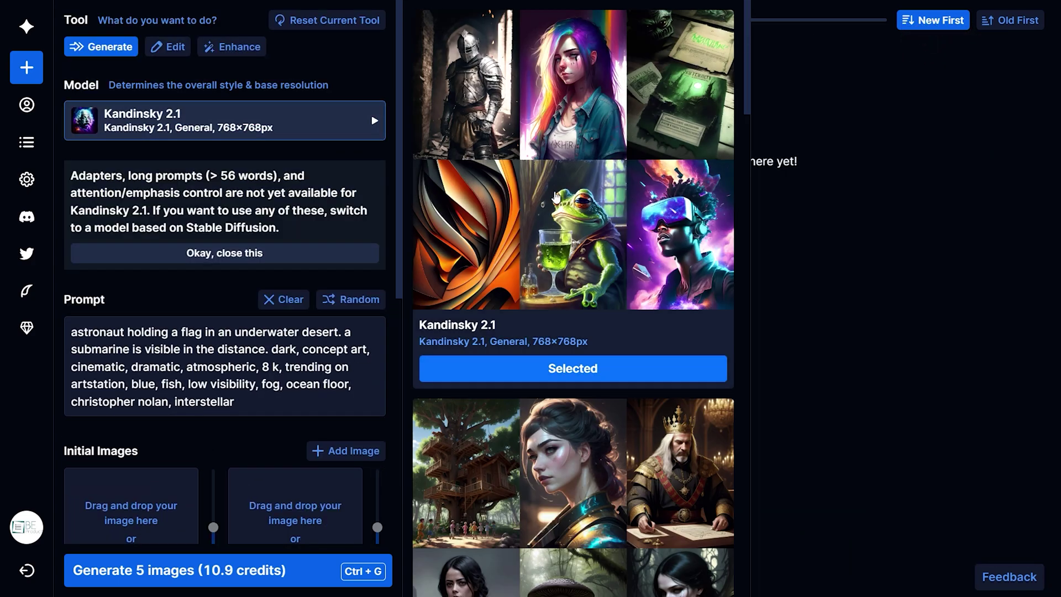
scroll(638, 299, "down", 5)
left_click(628, 426)
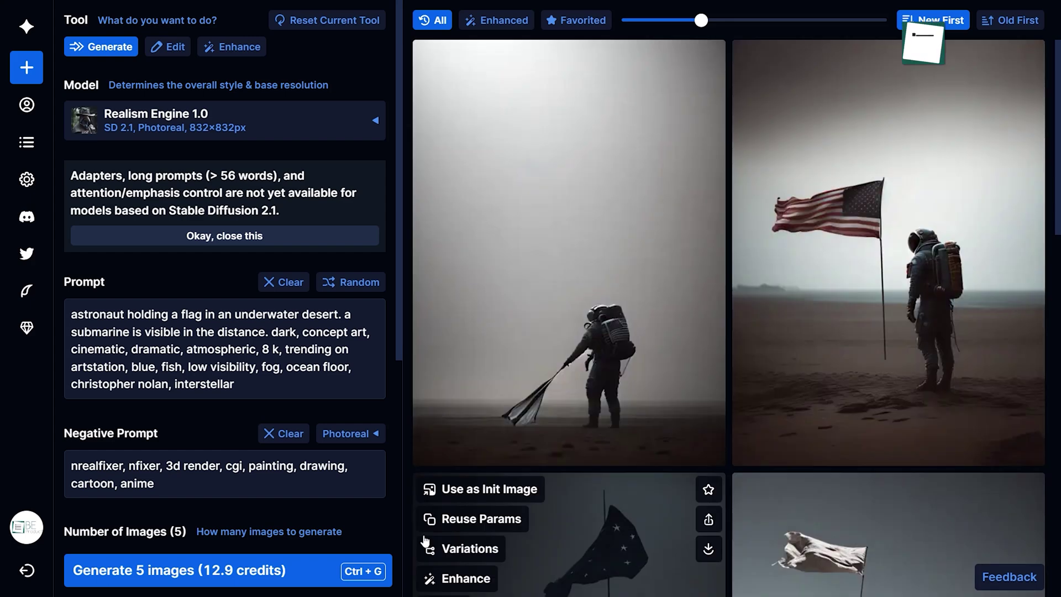
mouse_move(886, 377)
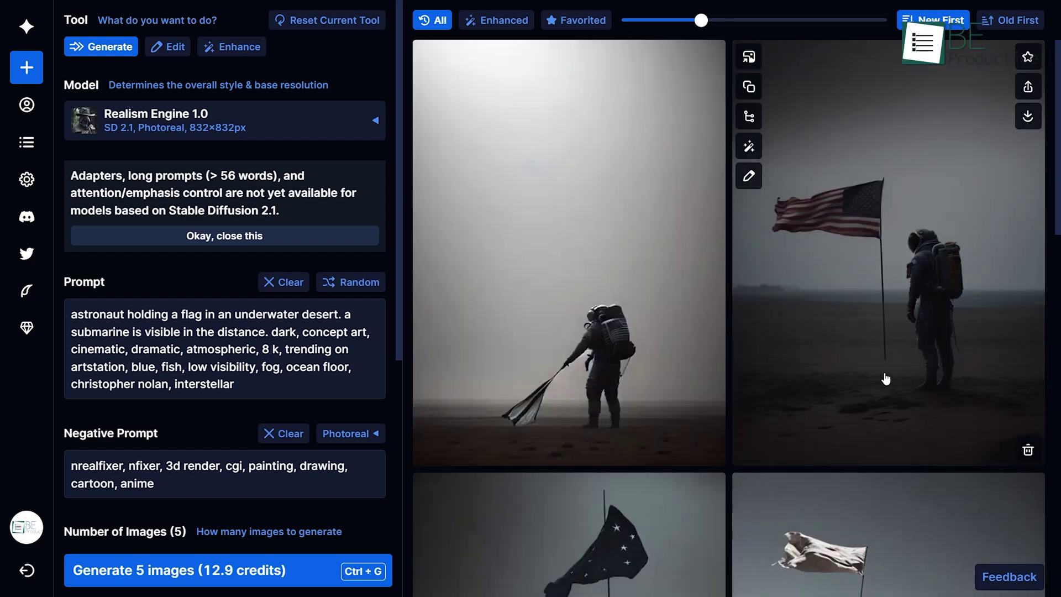
scroll(906, 366, "down", 3)
scroll(906, 366, "down", 4)
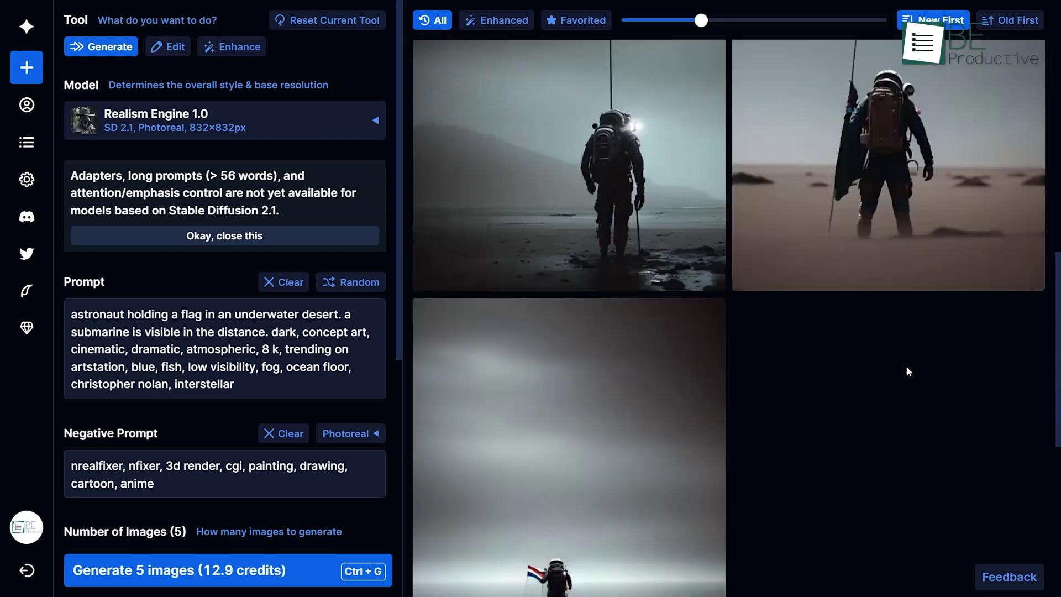
scroll(398, 372, "down", 3)
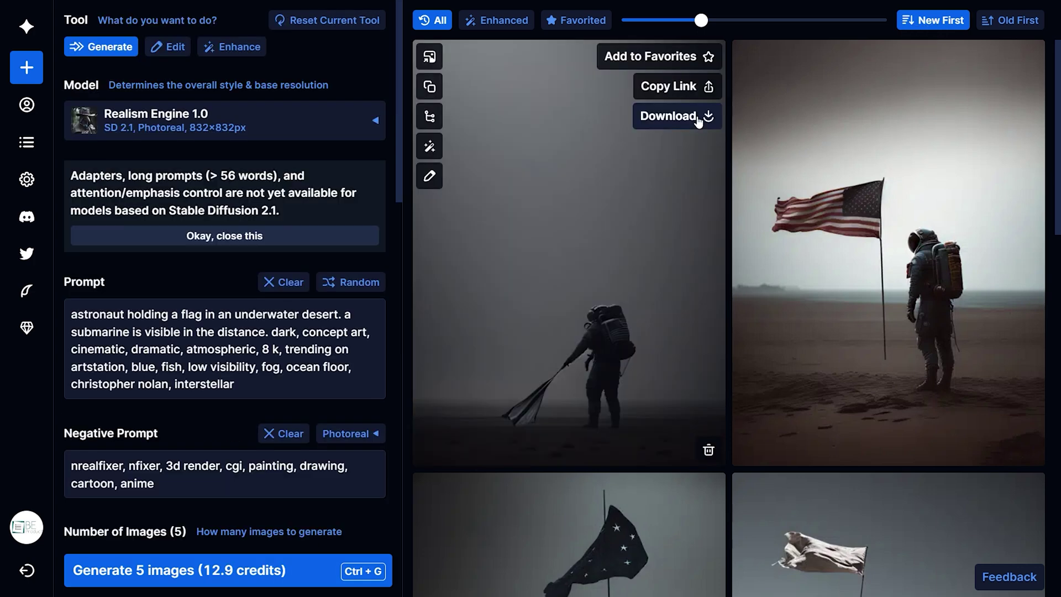
left_click(698, 121)
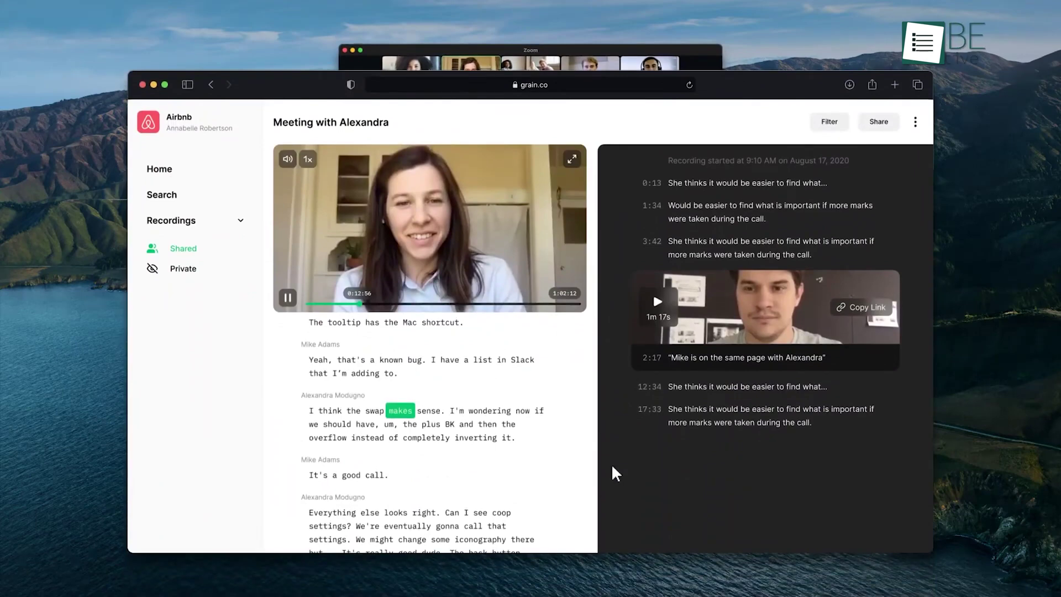
- Clip the transcript paragraph about the swap making sense and add a star reaction
left_click_drag(308, 412, 519, 442)
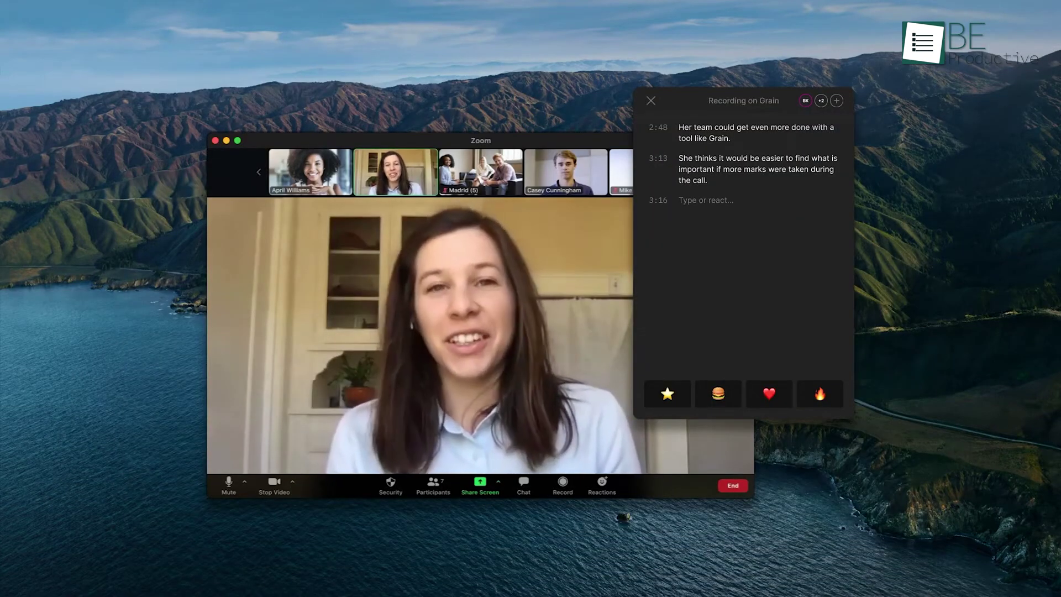
left_click(669, 399)
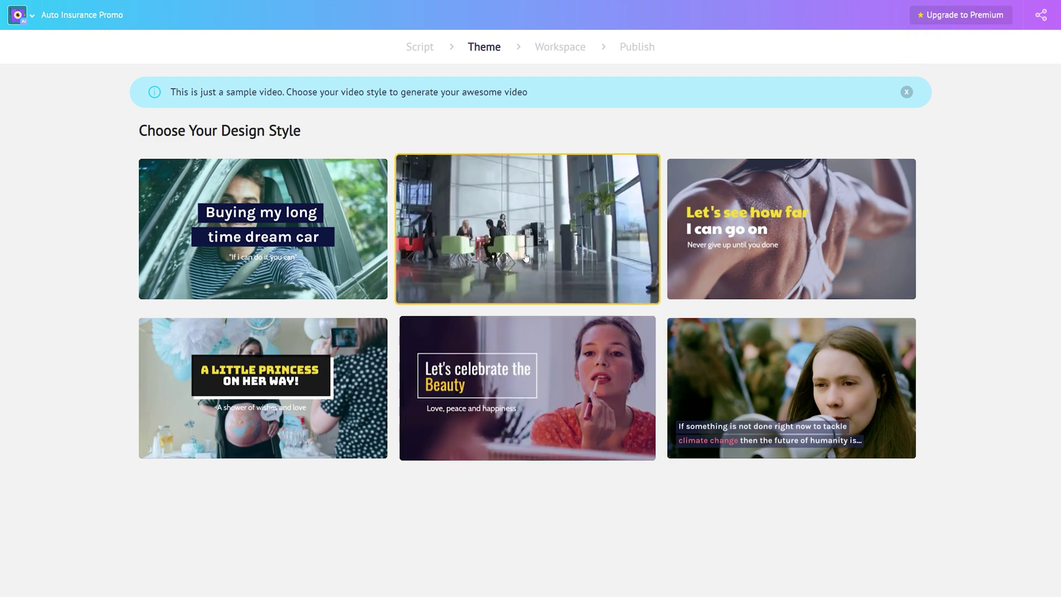
mouse_move(528, 229)
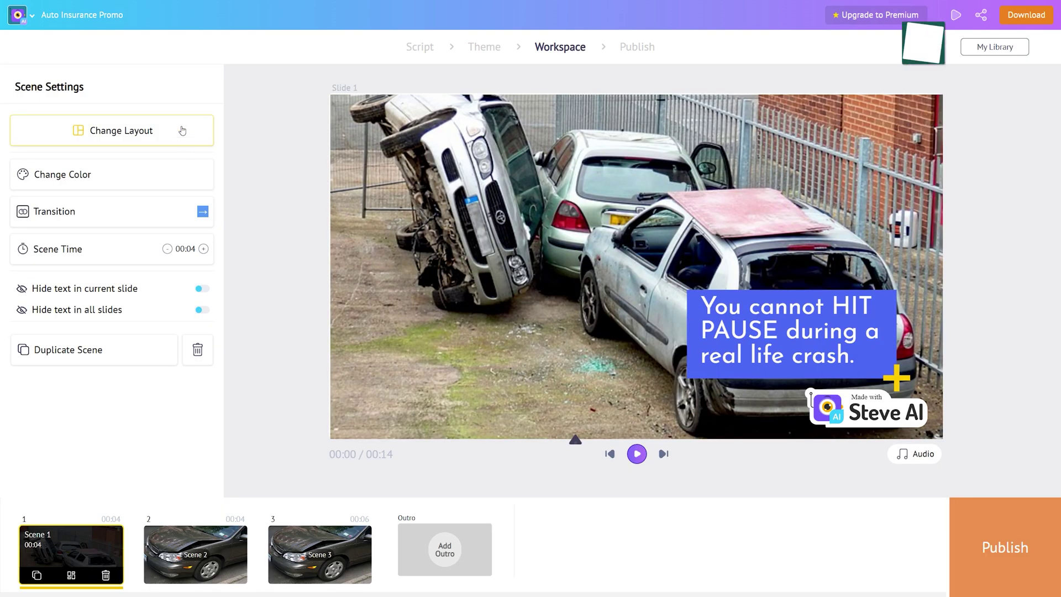
- Change slide 1's layout in Scene Settings to the bottom text band option
left_click(182, 130)
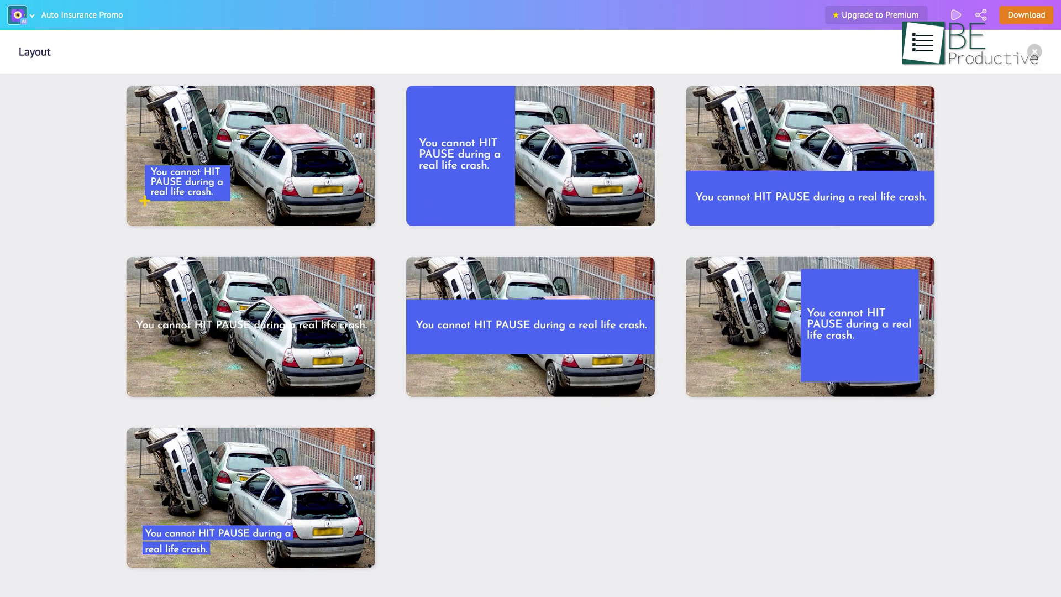
left_click(123, 288)
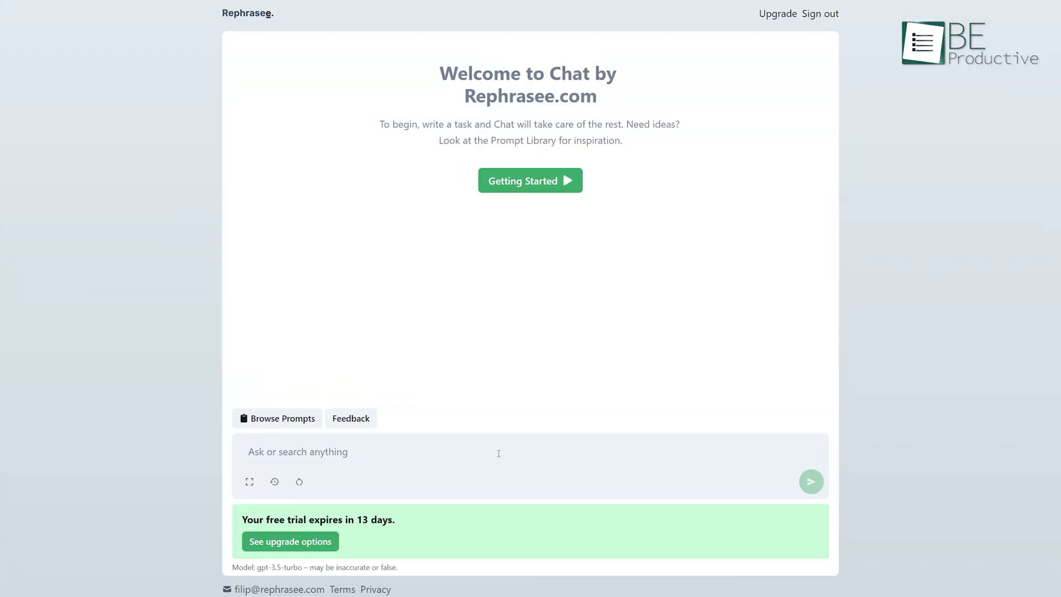
- Start a fresh chat, sign in, and send the AI-systems paragraph for rewording
left_click(515, 182)
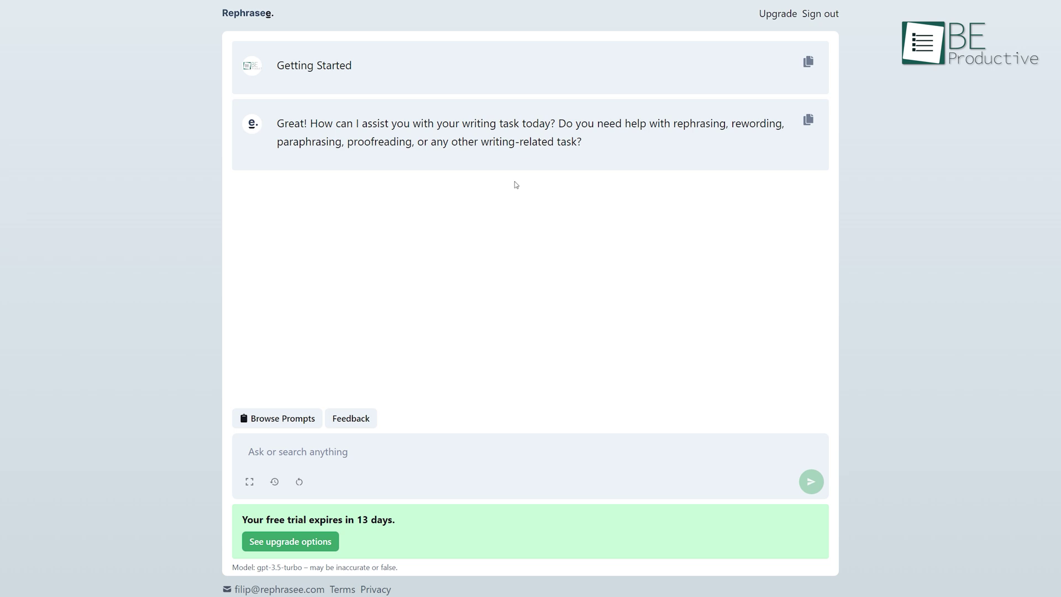
left_click(537, 460)
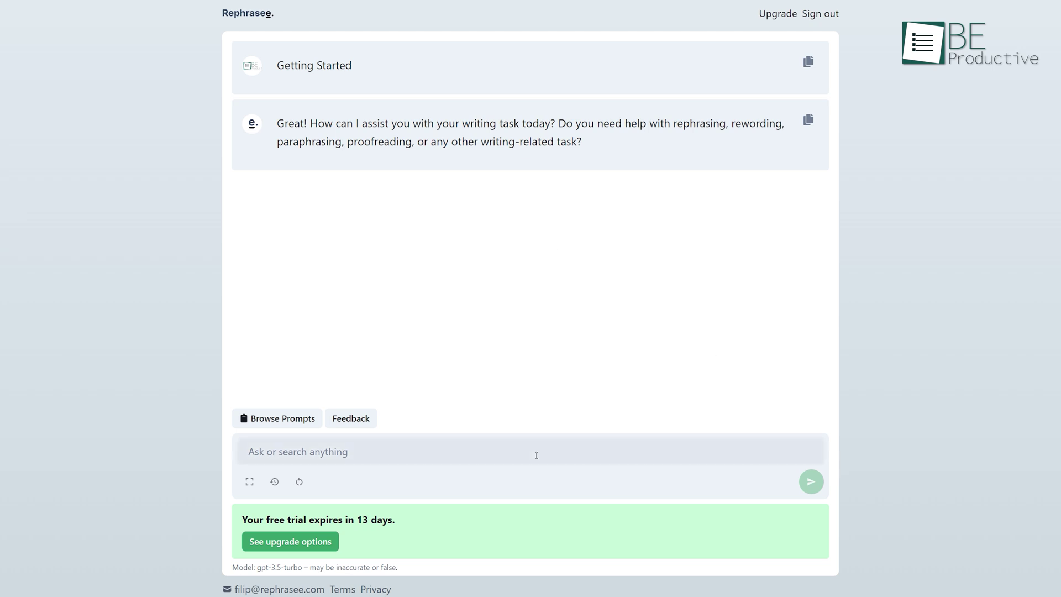
type("Strong AI, also known as artificial general intelligence, is a machine that can solve problems it’s never been trained to work on — much like a hu")
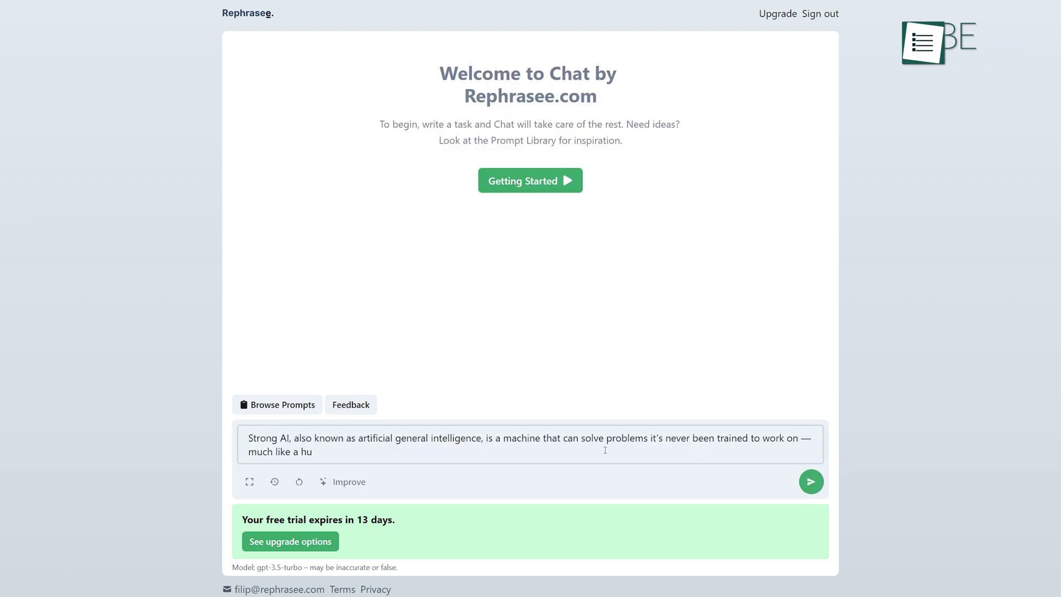
type("man can. This is the kind of AI we see in movies, like the robots from Westworld or the character Data from Star Trek: The Next Generation. This type of AI doesn’t actually exist yet.")
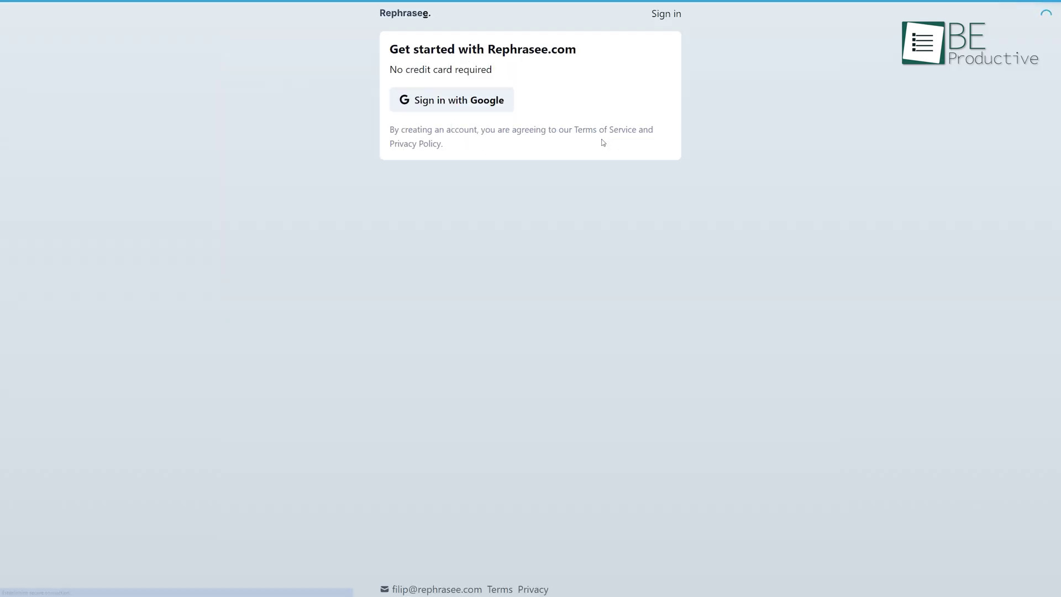
left_click(448, 92)
type("In general, AI systems are capable of performing tasks that are typically associate")
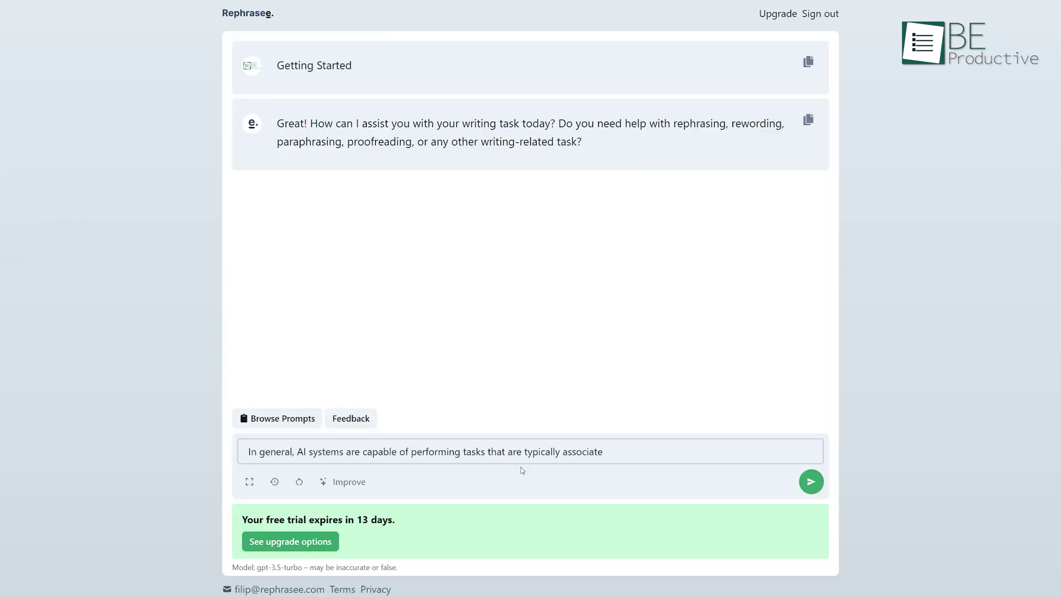
type("d with human cognitive functions. These tasks include interpreting speech, playing games, and identifying patterns. To learn how to perform these tasks, AI systems process large amounts of data and look for patterns that they can use to make decisions. In some cases, humans supervise the learning process of AI systems, providing positive reinforcement for good decisions and discouraging bad ones. However, some AI systems are designed to learn without supervision, such as by repeatedly playing a video game until they can figure out the rules and how to win.")
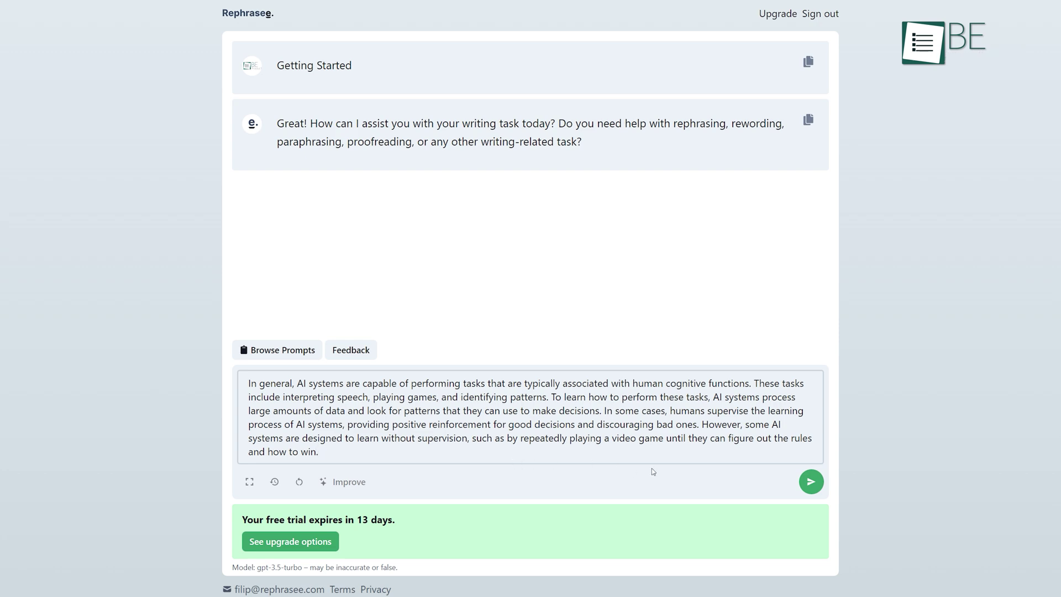
left_click(811, 482)
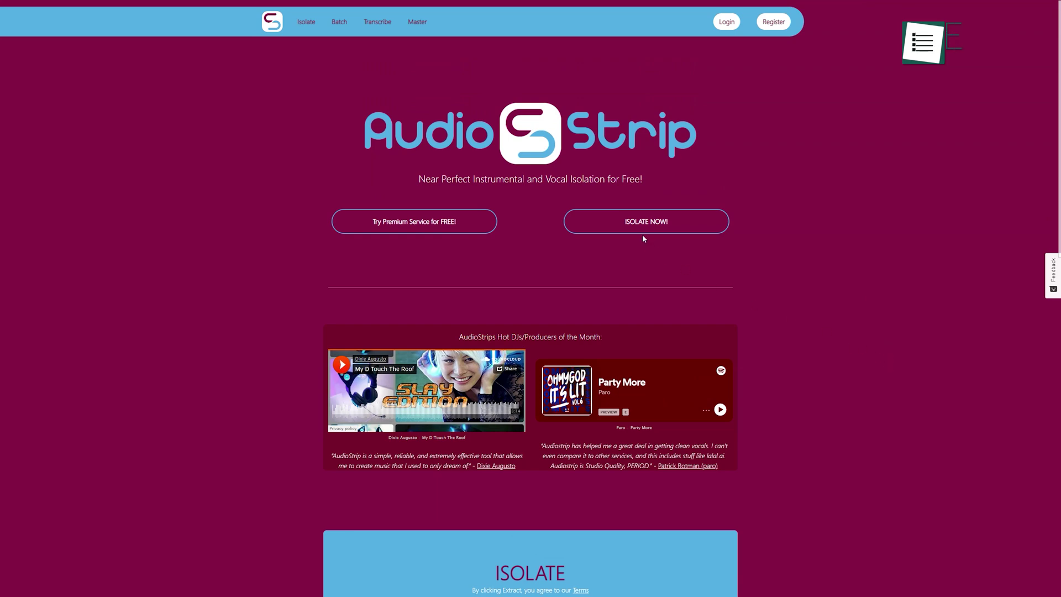
- Set up vocal isolation, then play the DRUMS stem and download the VOCALS stem
left_click(641, 228)
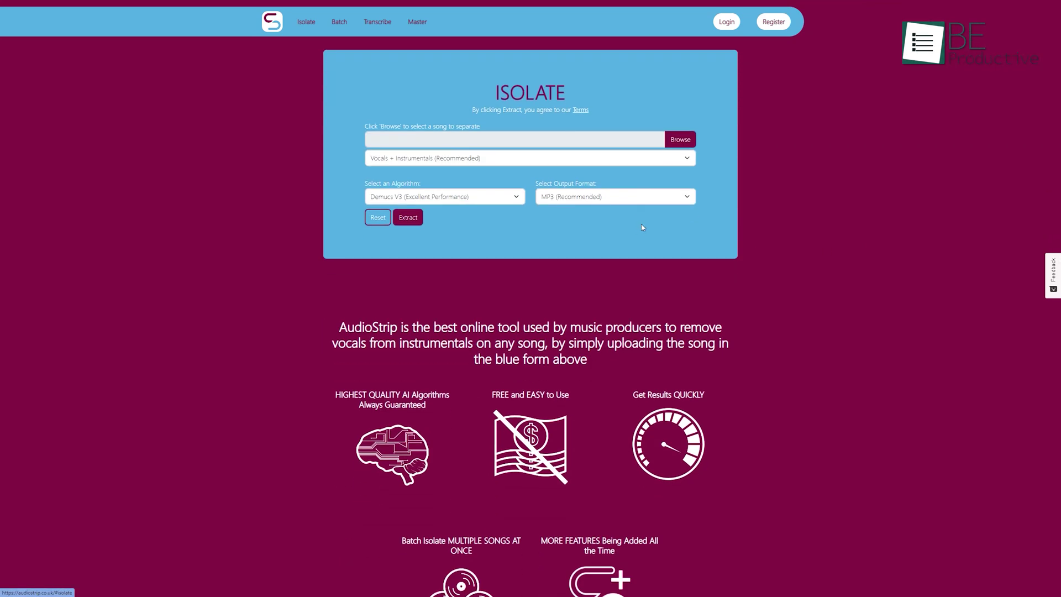
left_click(665, 160)
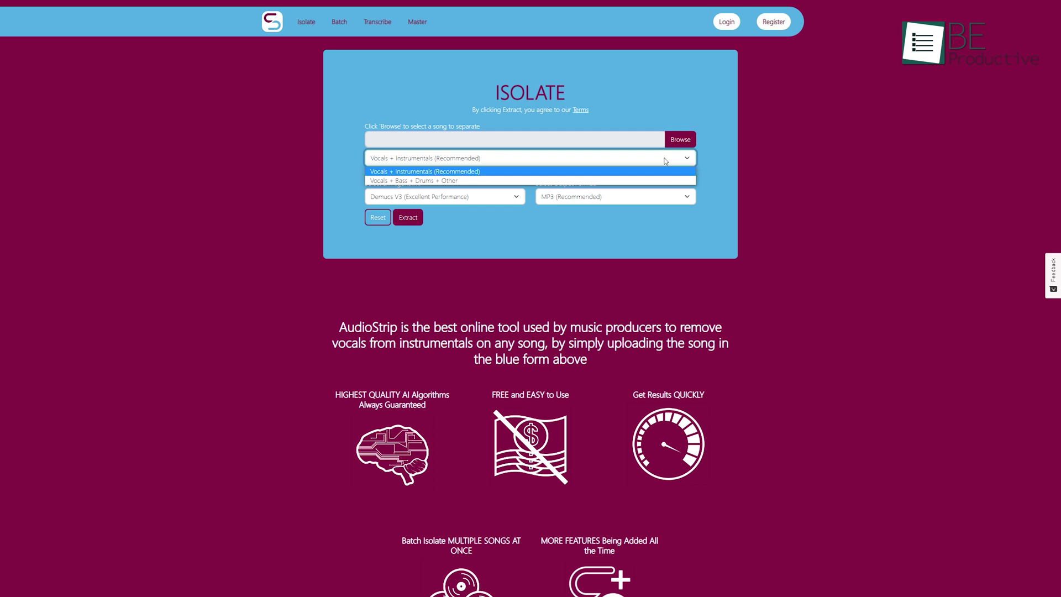
left_click(666, 161)
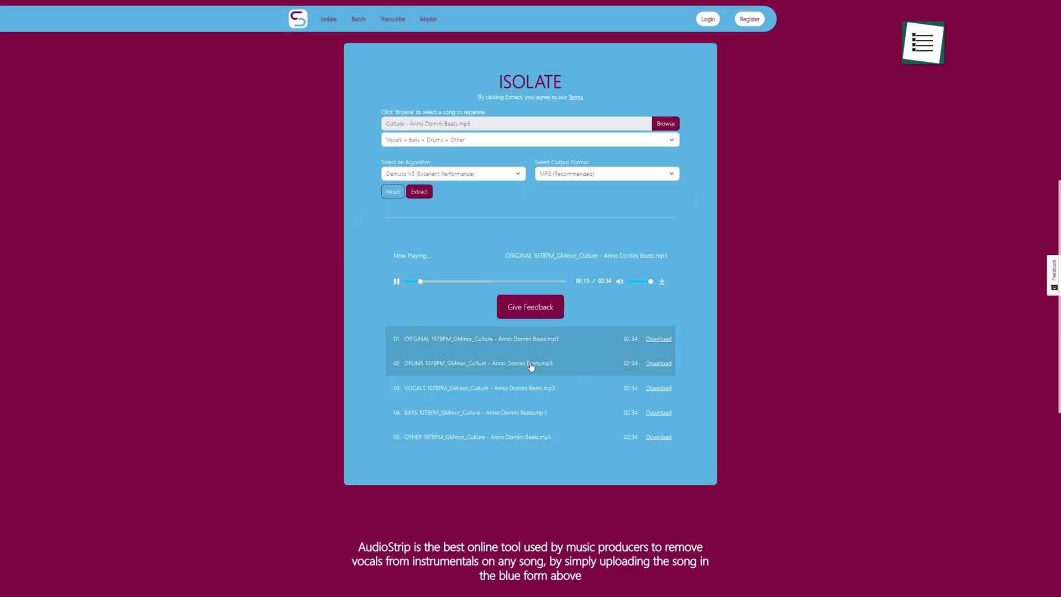
left_click(576, 365)
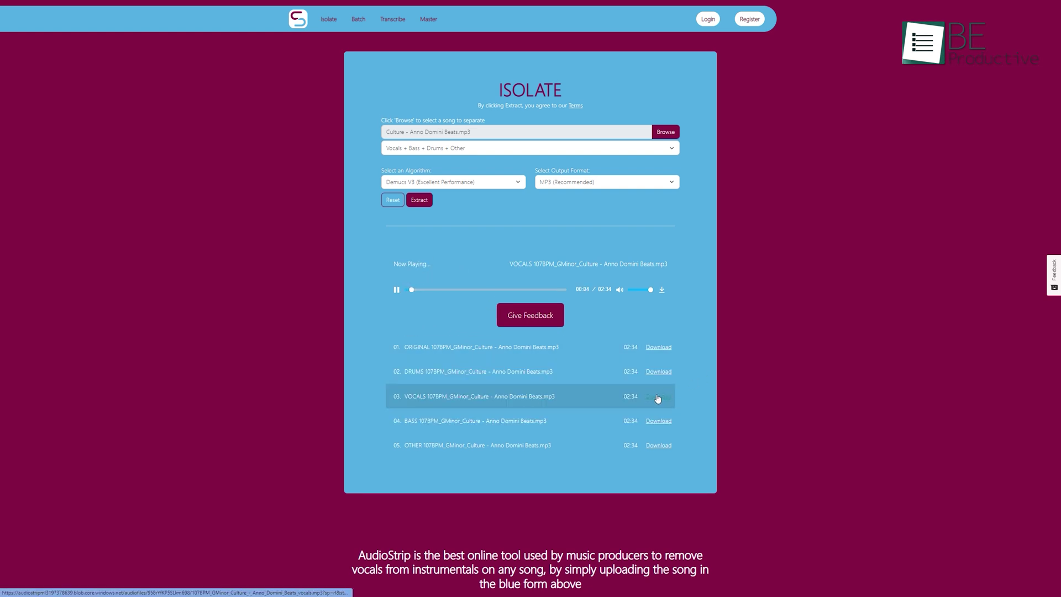
left_click(658, 397)
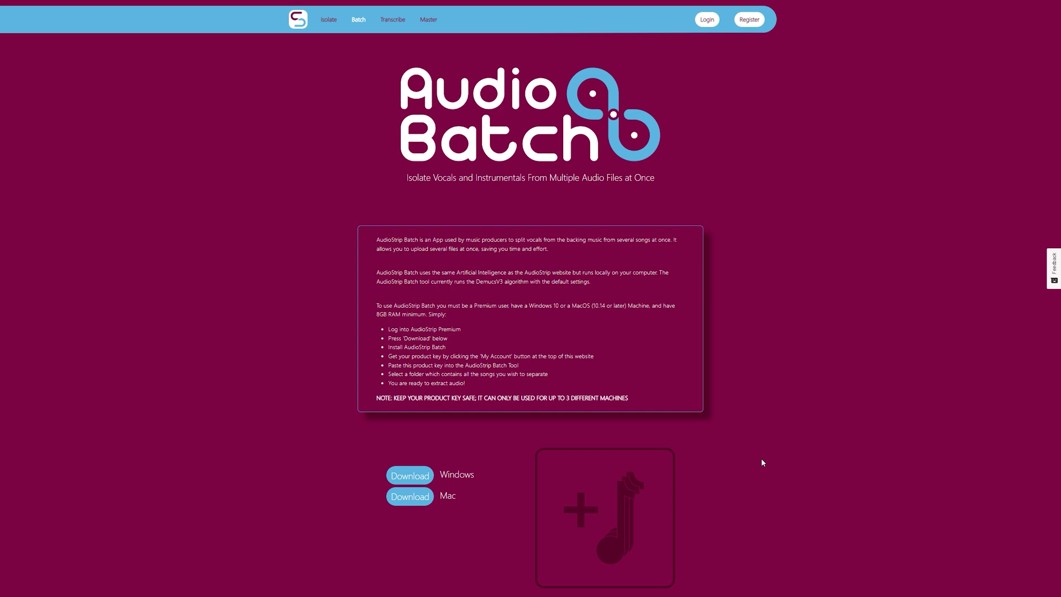
scroll(848, 193, "down", 2)
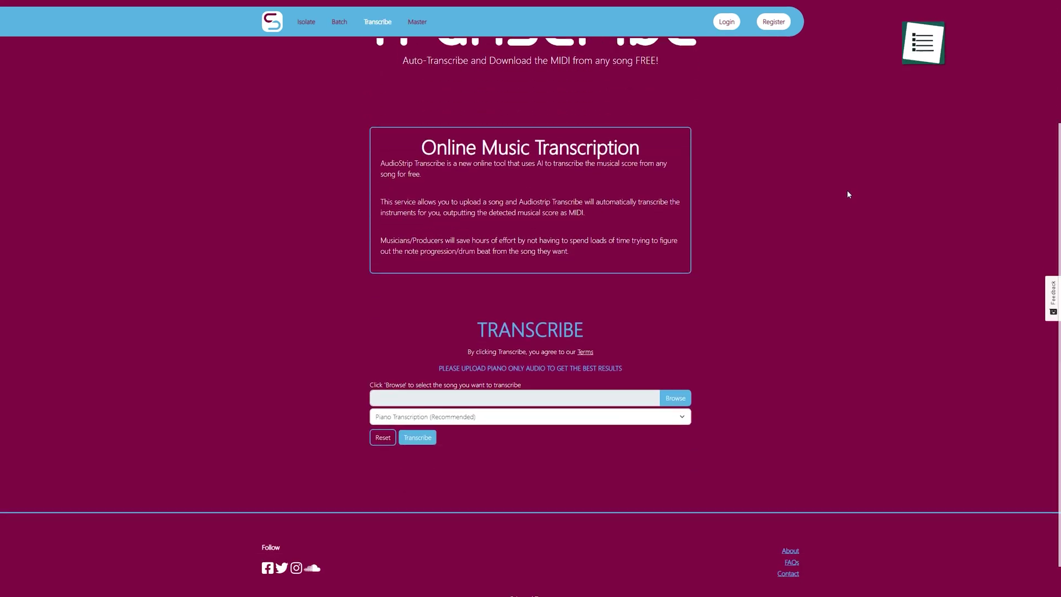
scroll(847, 194, "down", 1)
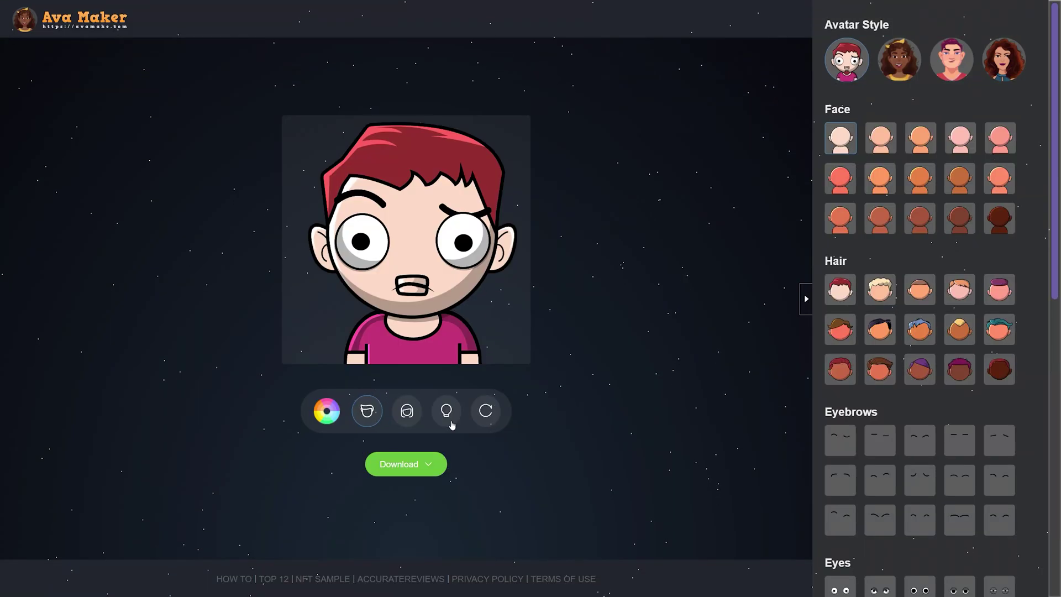
- Generate six random avatars with the lightbulb randomizer
left_click(450, 422)
left_click(450, 422)
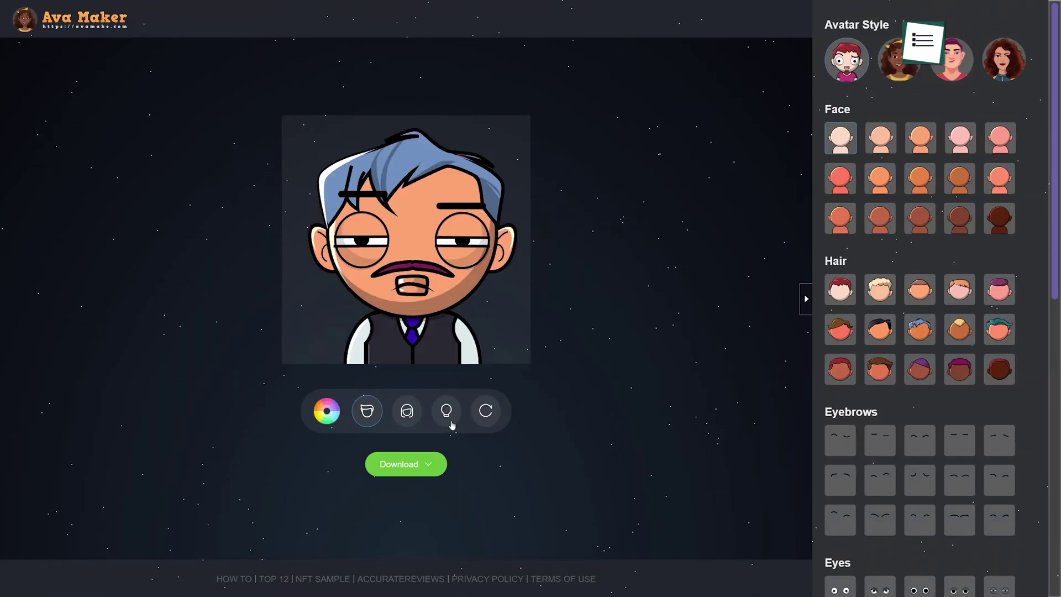
left_click(453, 425)
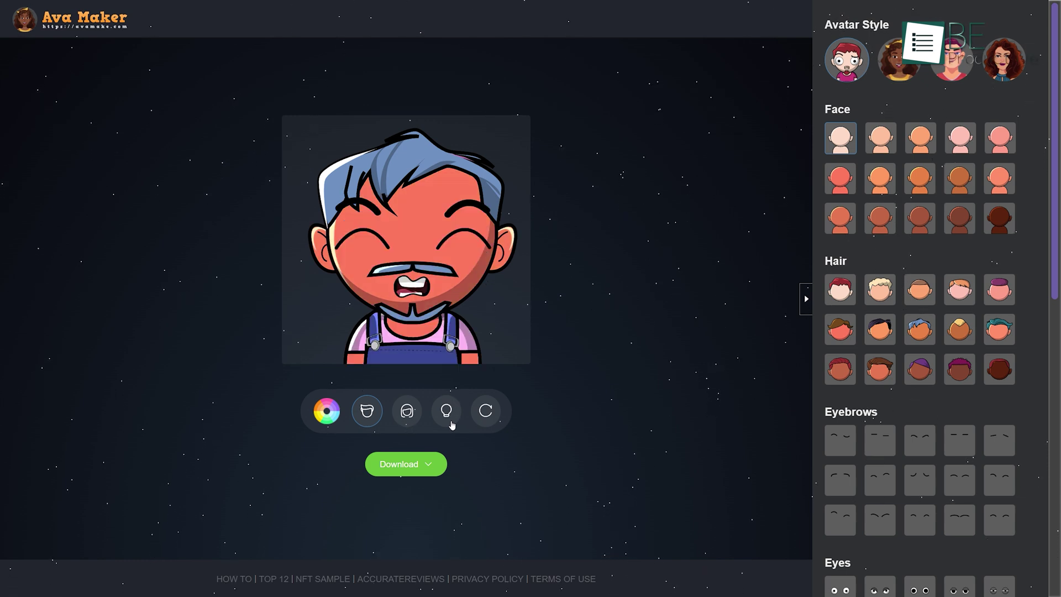
left_click(452, 425)
left_click(452, 424)
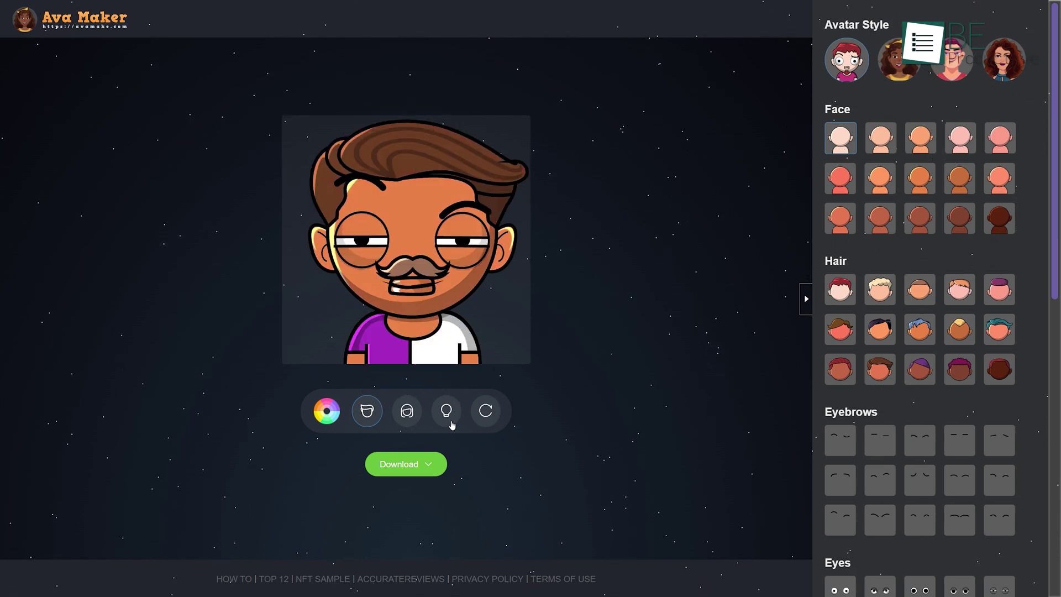
left_click(452, 425)
- Keep the avatar male, with light skin and dark brown hair
left_click(327, 410)
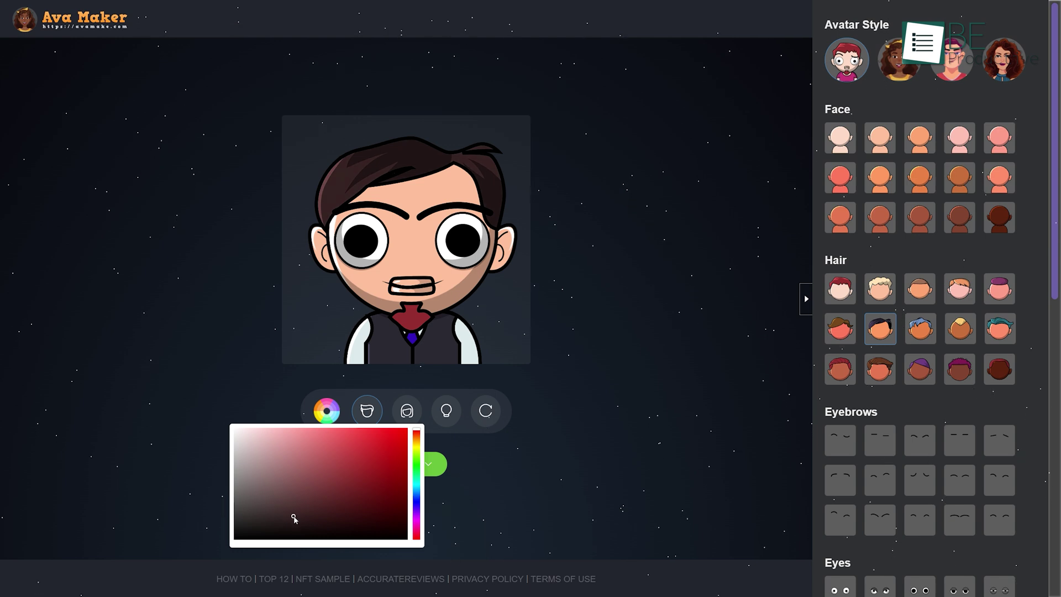
left_click(617, 422)
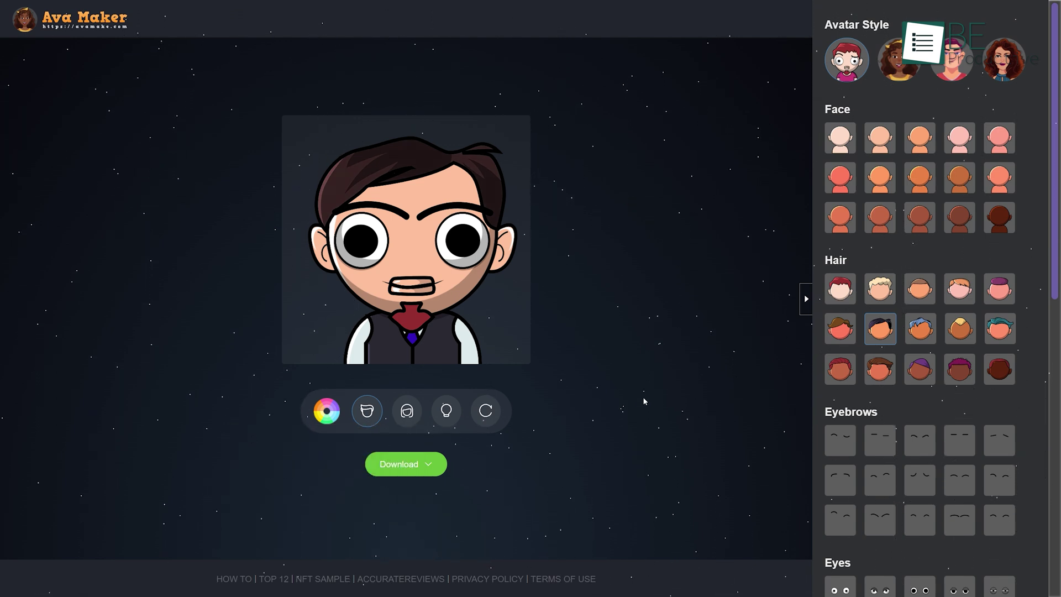
left_click(417, 414)
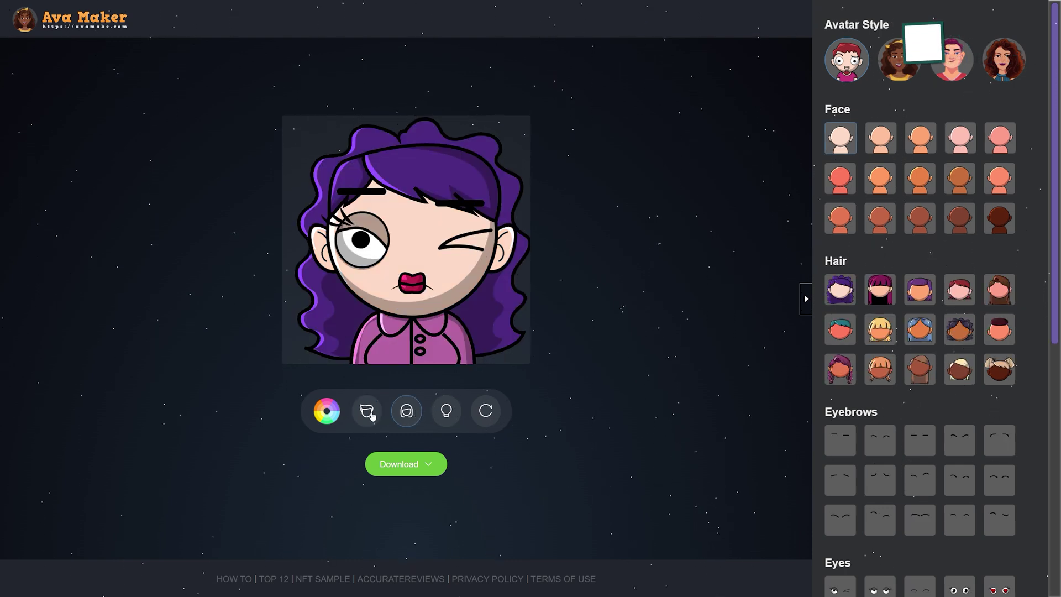
left_click(370, 412)
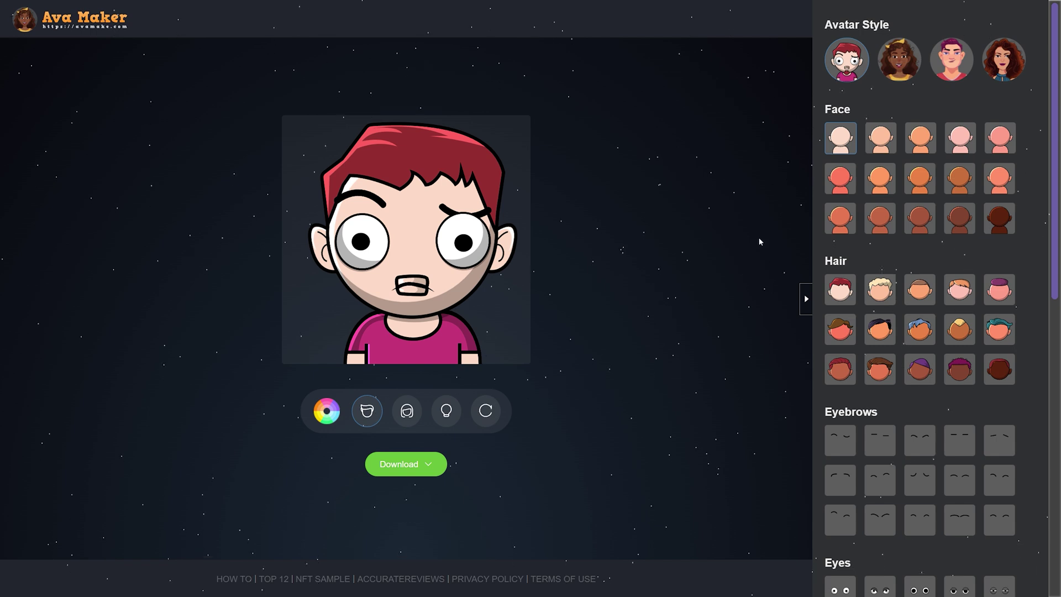
left_click(881, 139)
left_click(878, 325)
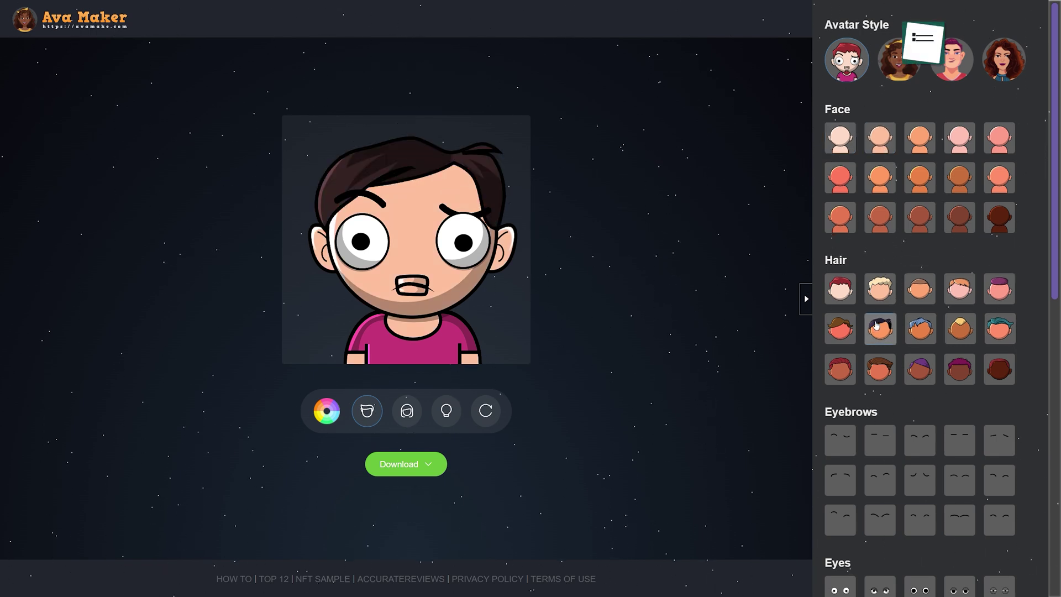
scroll(900, 323, "down", 2)
- Give the avatar flat eyebrows, closed eyes and an open laughing mouth
left_click(878, 327)
scroll(871, 349, "down", 2)
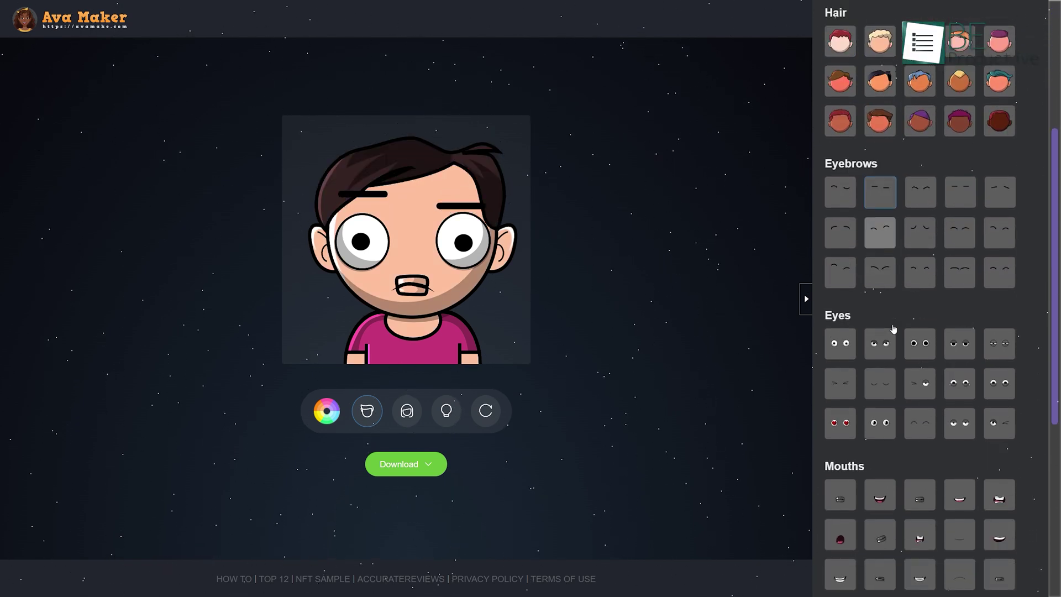
left_click(847, 387)
scroll(913, 381, "down", 3)
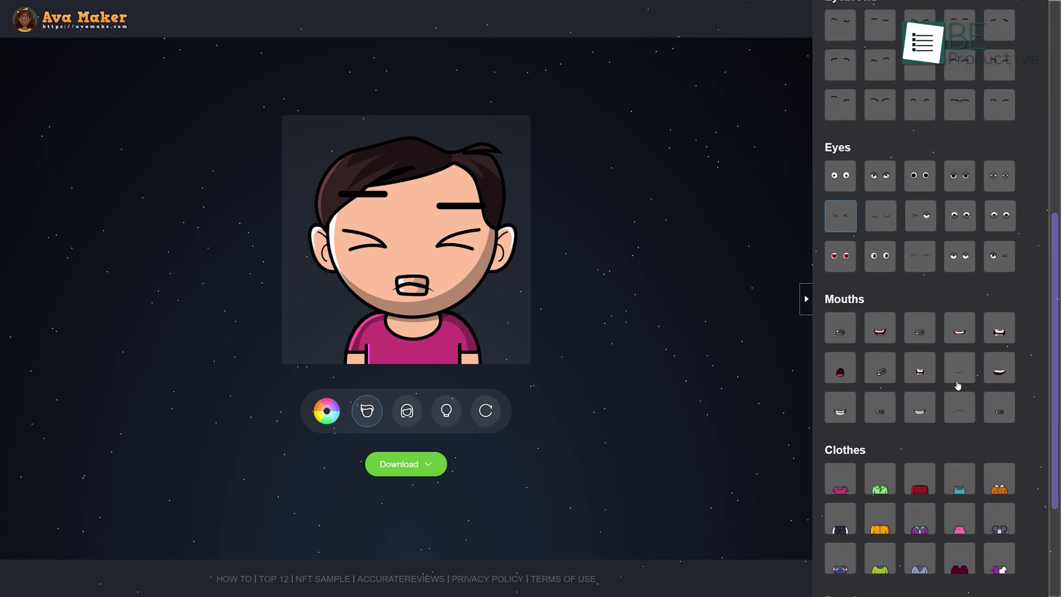
left_click(880, 327)
scroll(904, 373, "down", 2)
scroll(903, 382, "down", 1)
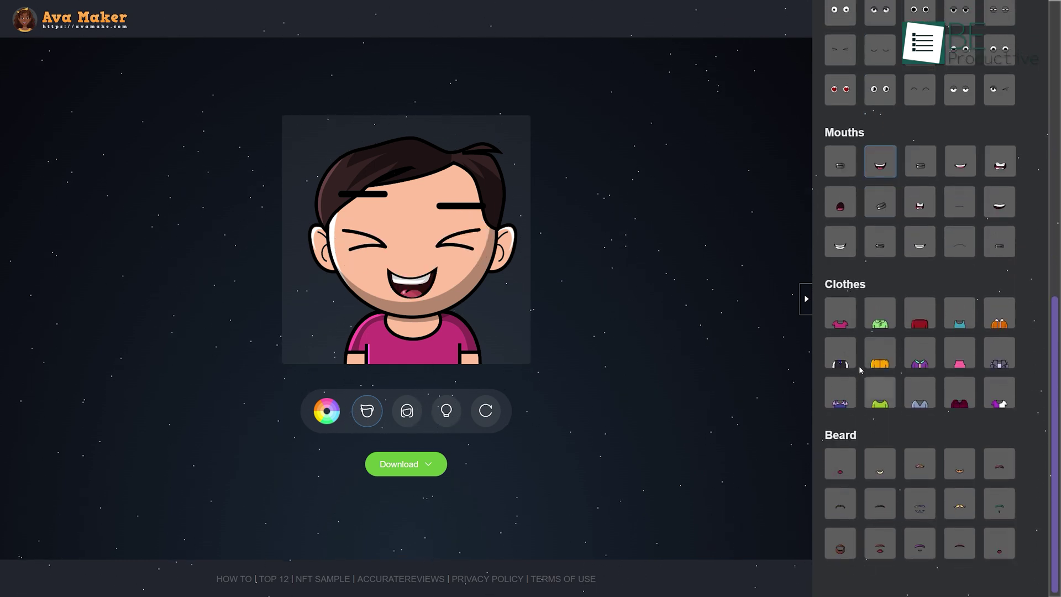
- Add a grey jacket and dark moustache, then download the avatar as PNG
left_click(1000, 362)
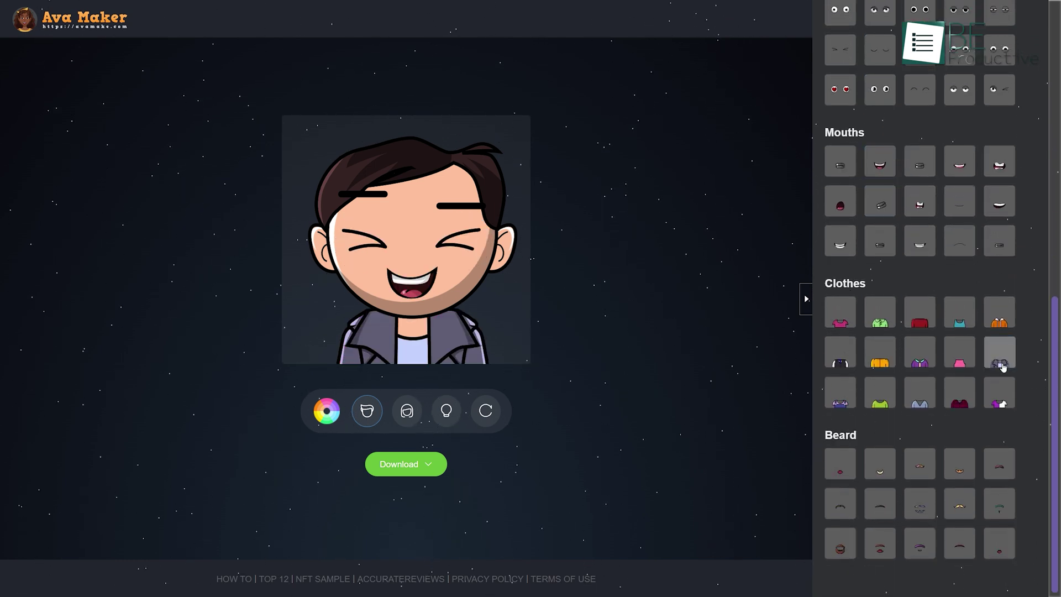
left_click(875, 516)
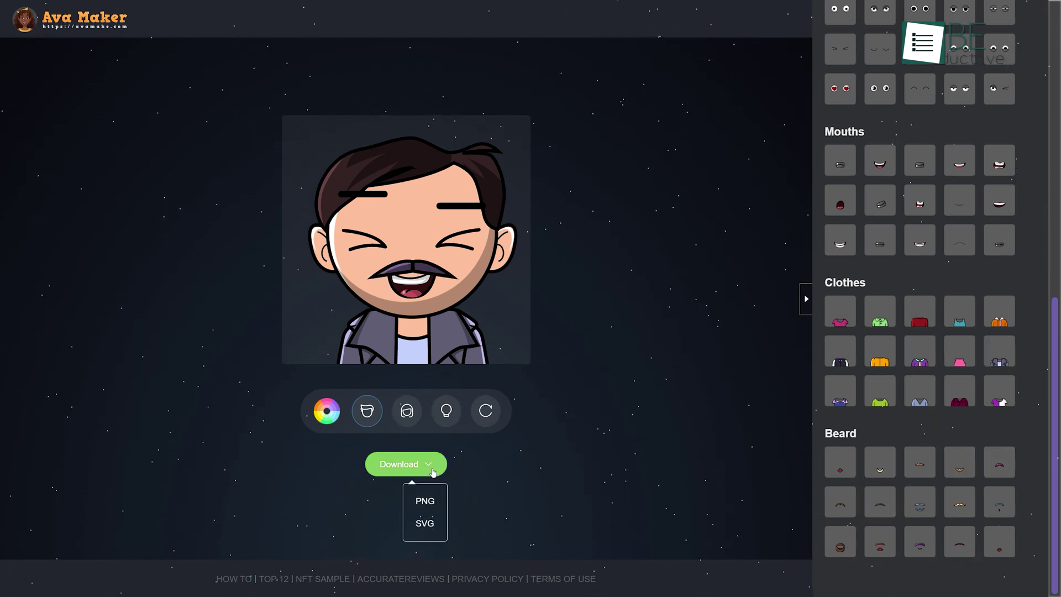
left_click(432, 499)
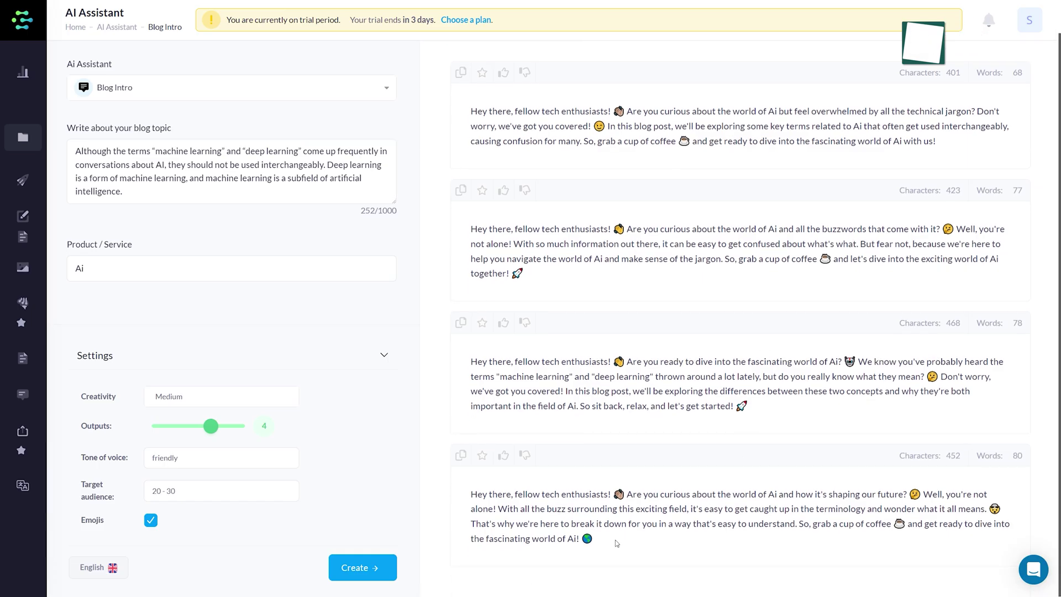
scroll(930, 313, "up", 2)
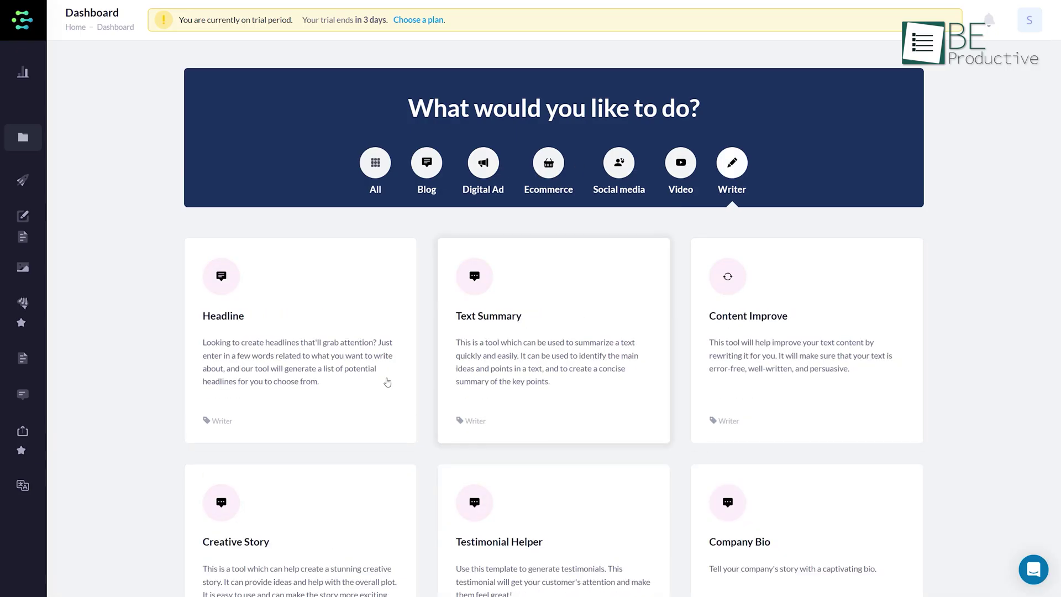
- Fill the Headline assistant with product 'Ai' and pick a different Creativity level
left_click(327, 379)
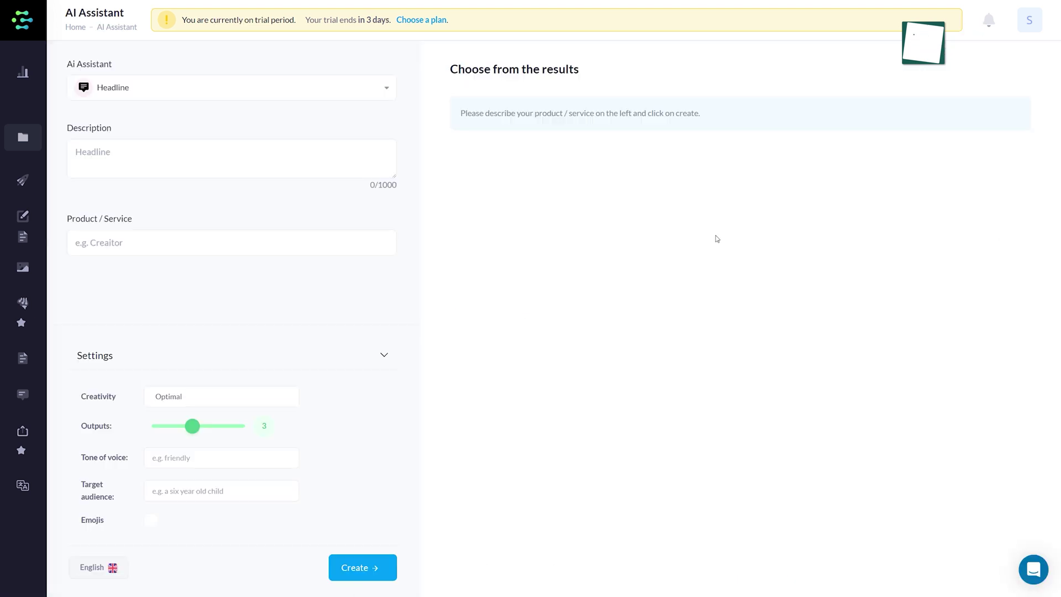
left_click(169, 268)
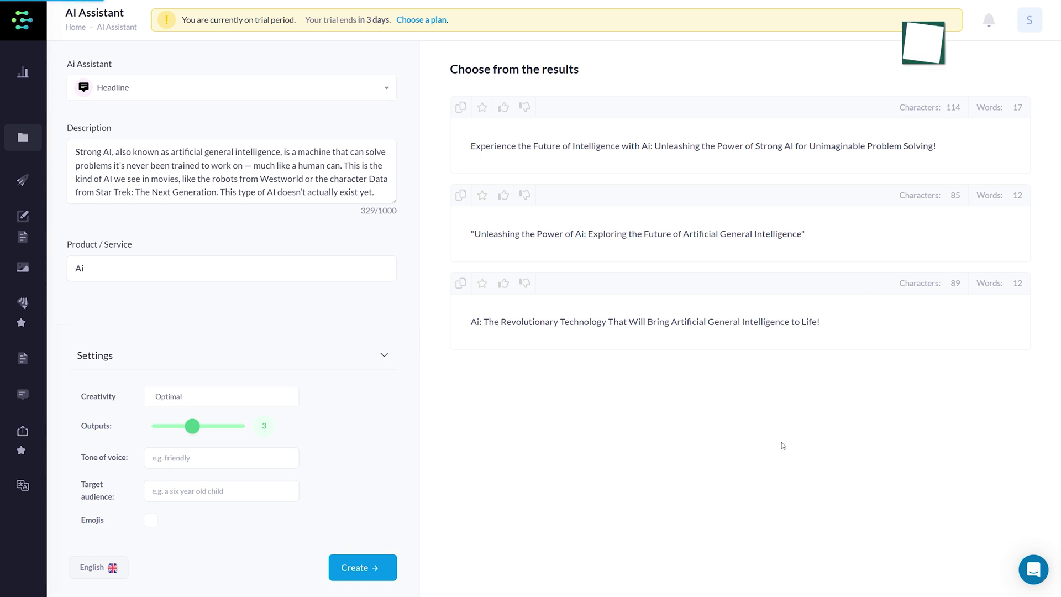
left_click(222, 397)
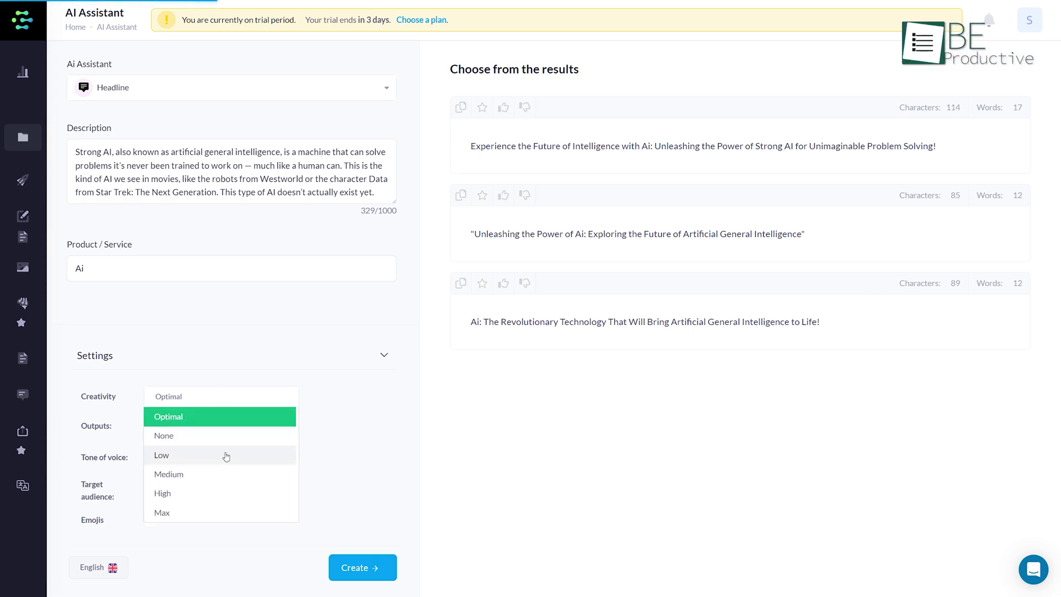
left_click(216, 510)
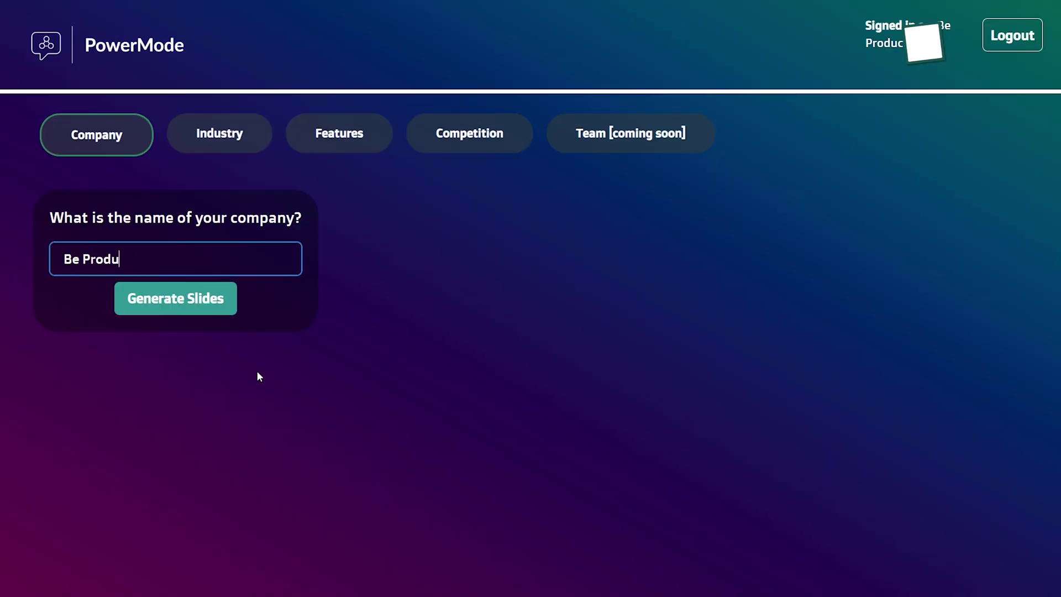
type("ctive")
- Generate and download Be Productive pitch slides, then get a TravelGenius idea for 'travel'
left_click(171, 309)
type("S")
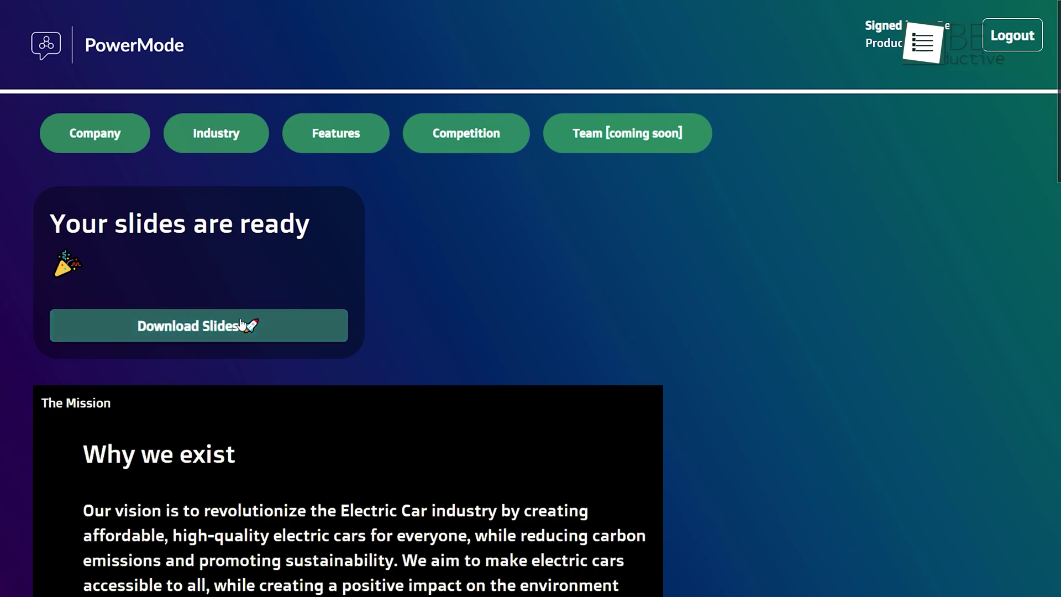
left_click(246, 325)
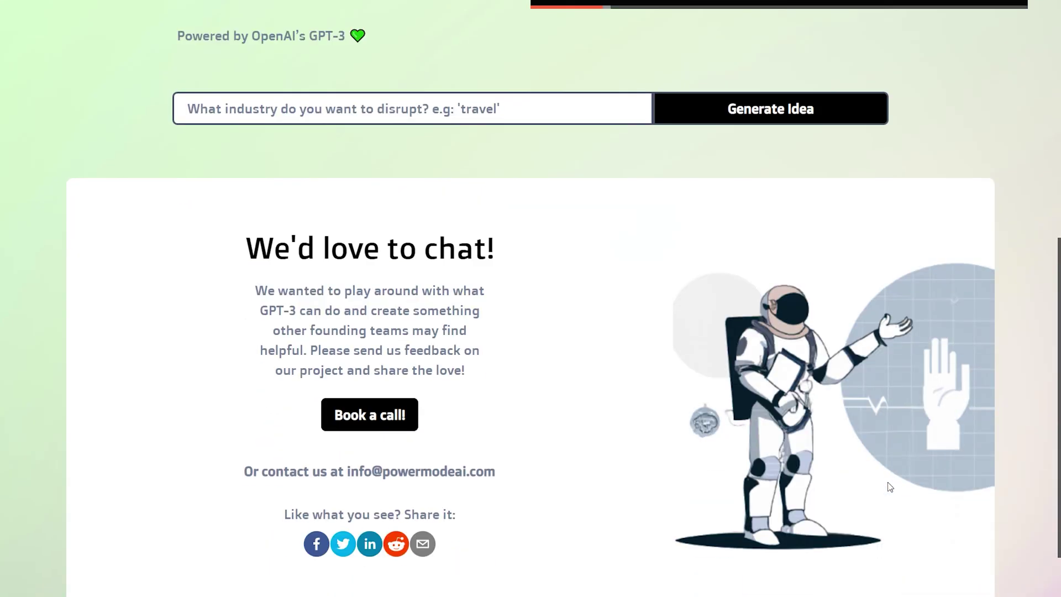
key("Return")
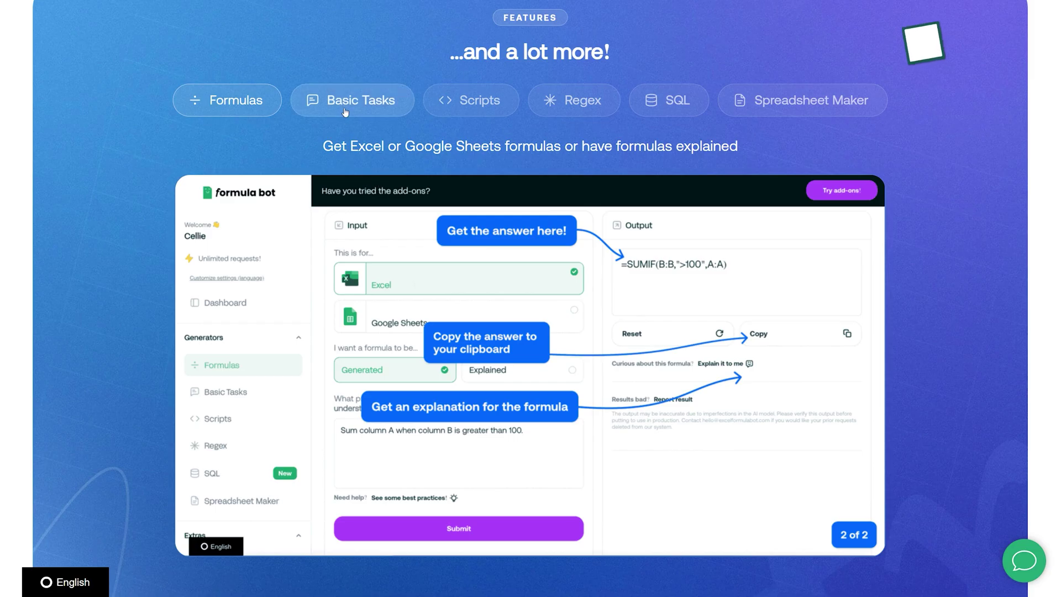
- Browse the Basic Tasks, Scripts, Regex, SQL and Spreadsheet Maker feature demos in turn
left_click(345, 111)
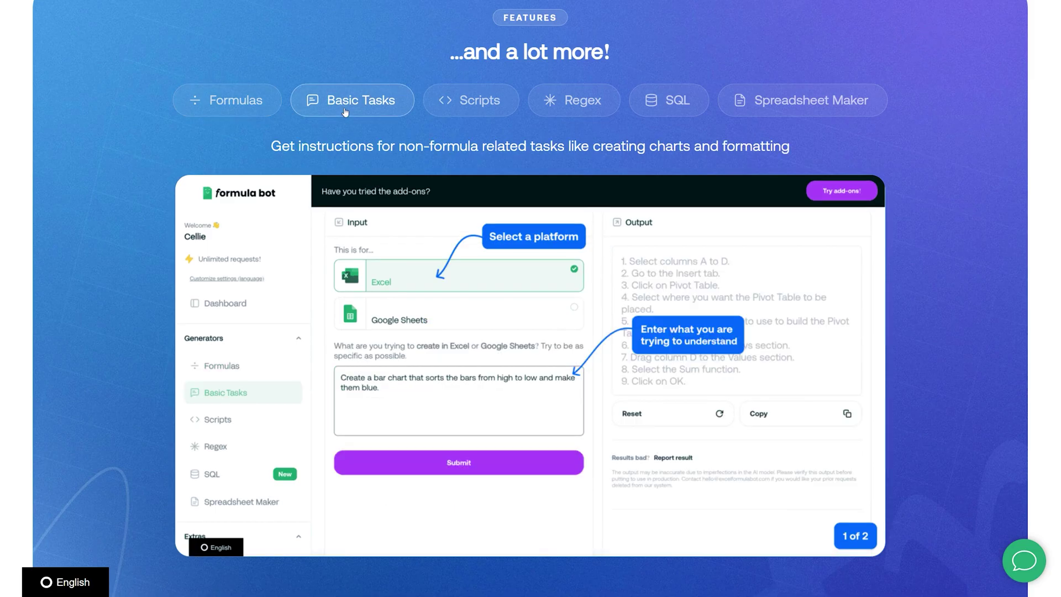
left_click(463, 106)
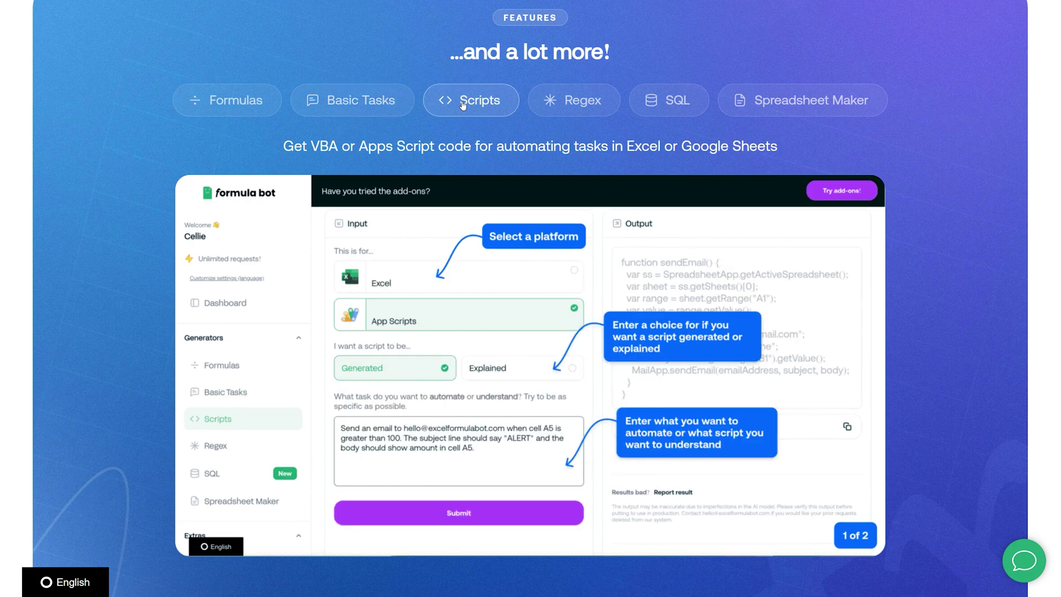
left_click(574, 102)
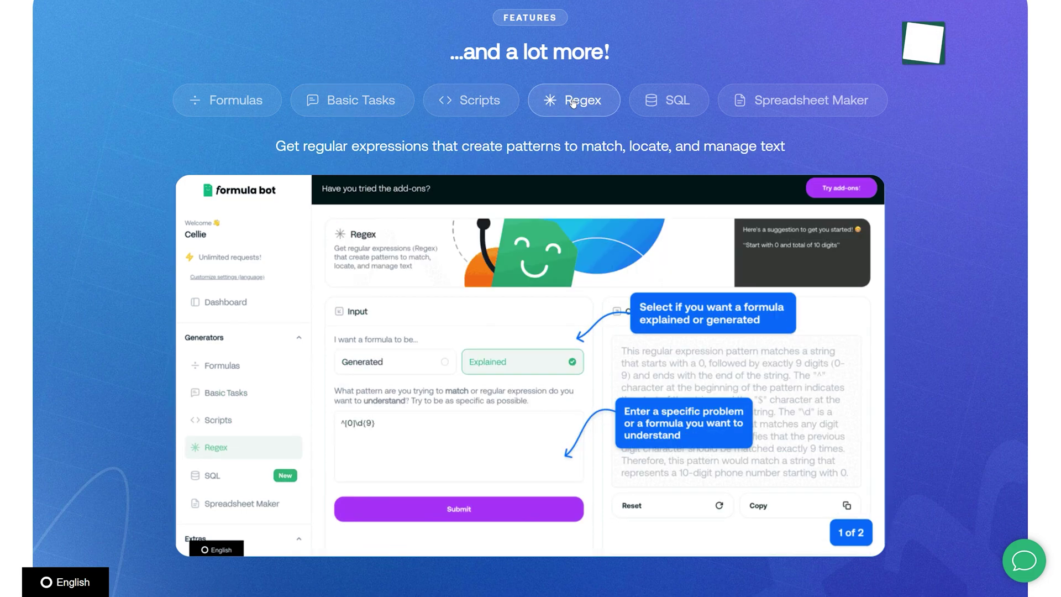
left_click(678, 101)
left_click(775, 106)
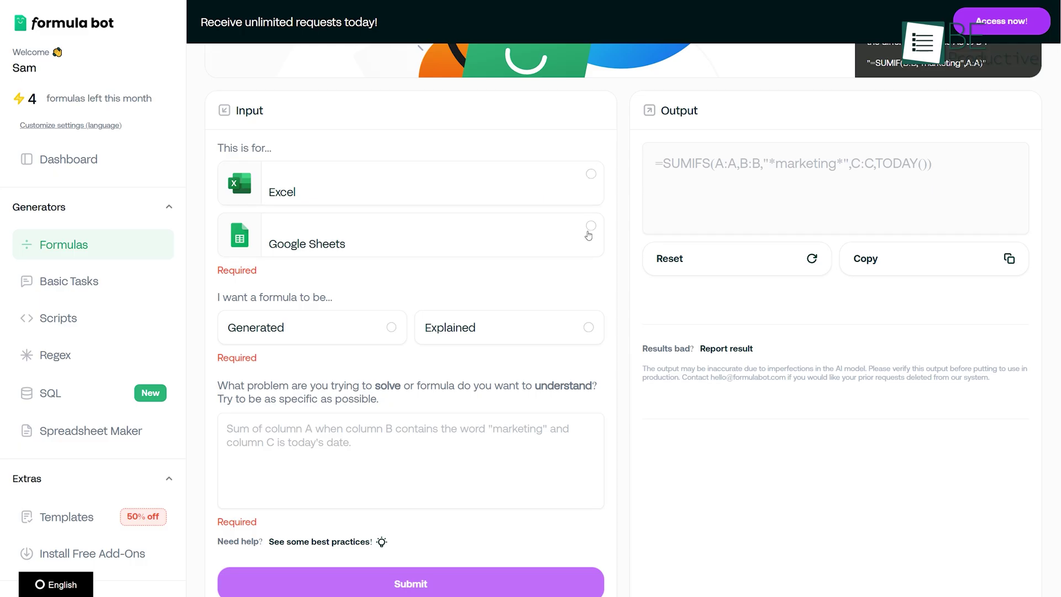
- Generate the Google Sheets formula =SUMIF(B:B,"hello",A:A) to sum column A
left_click(590, 234)
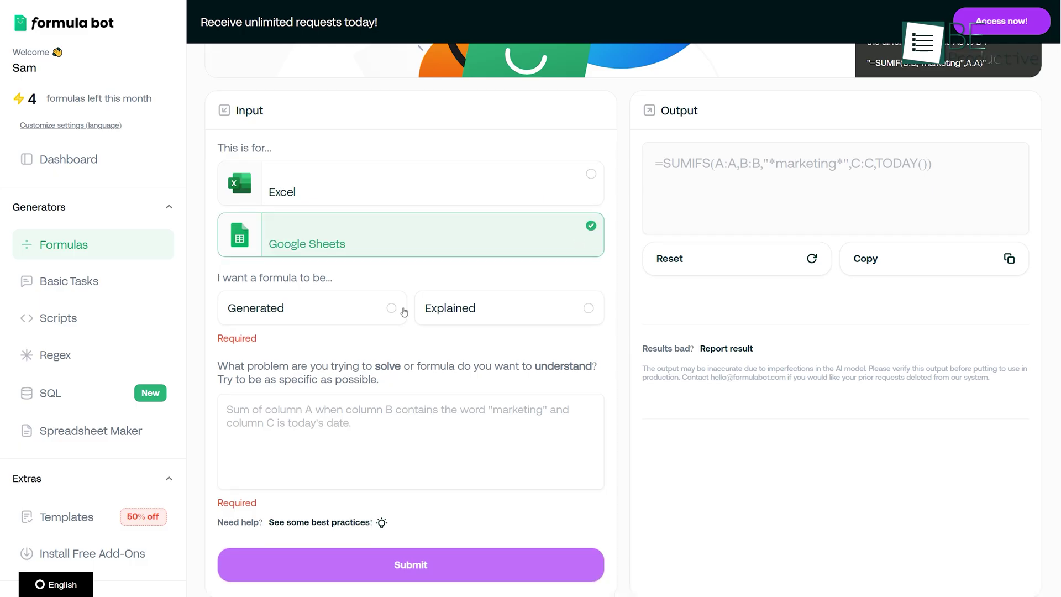
left_click(391, 307)
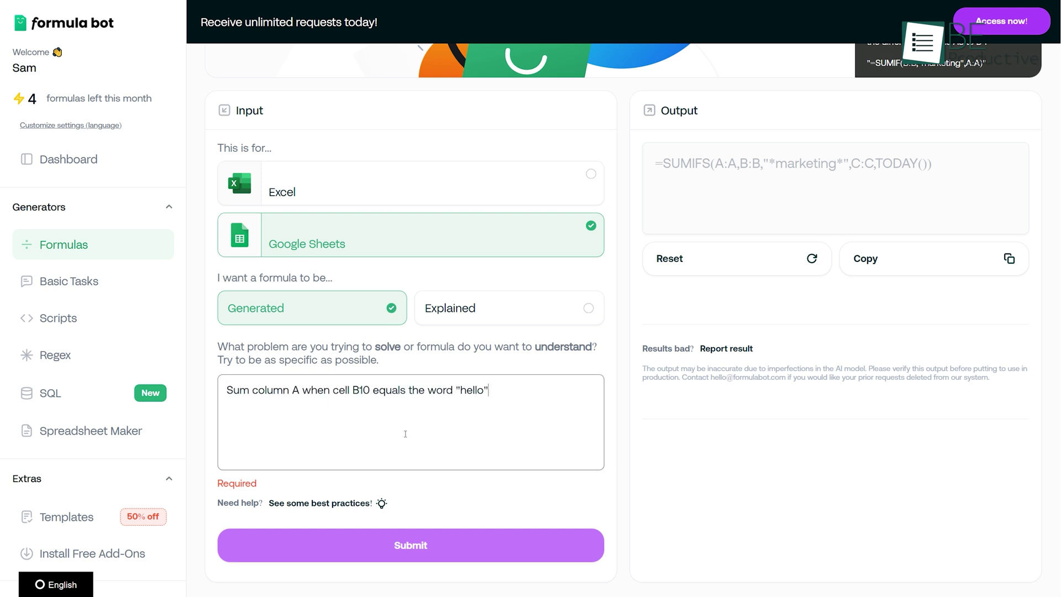
left_click(411, 544)
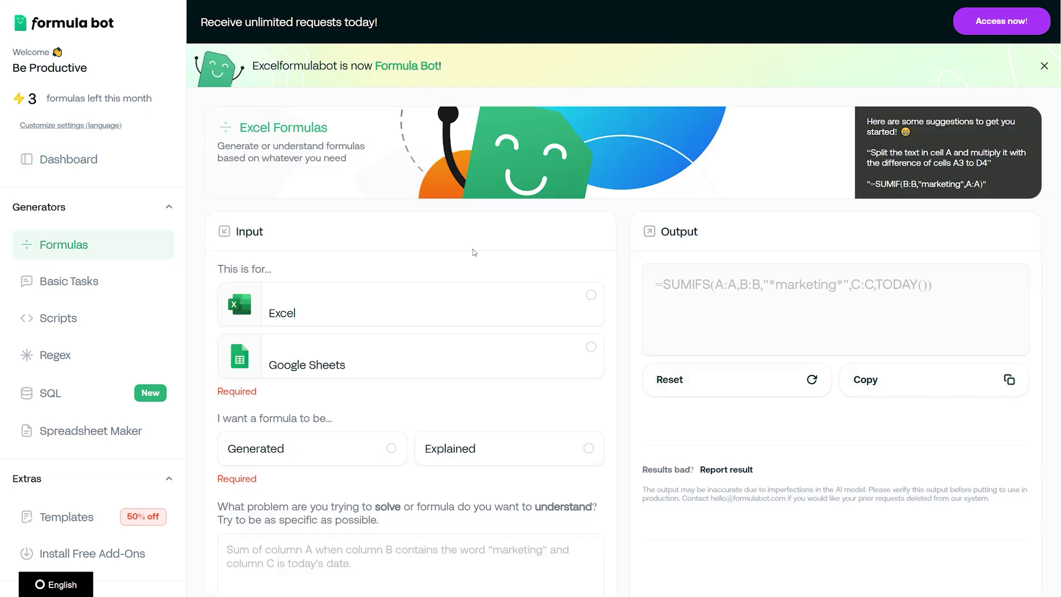
- Get a Google Sheets explanation of writing formulas for entire ranges
left_click(584, 356)
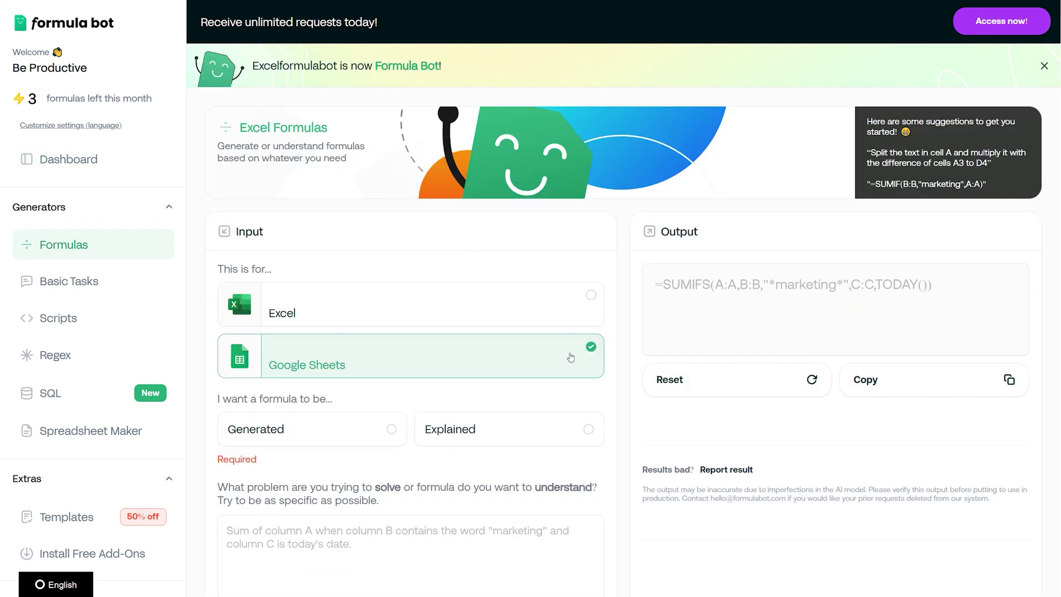
left_click(566, 437)
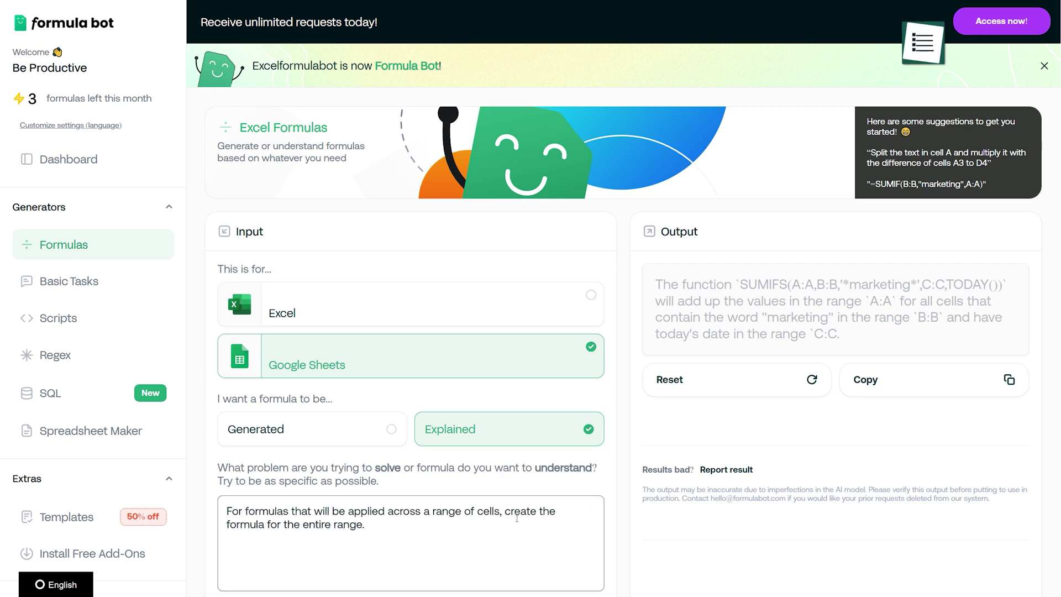
key("Return")
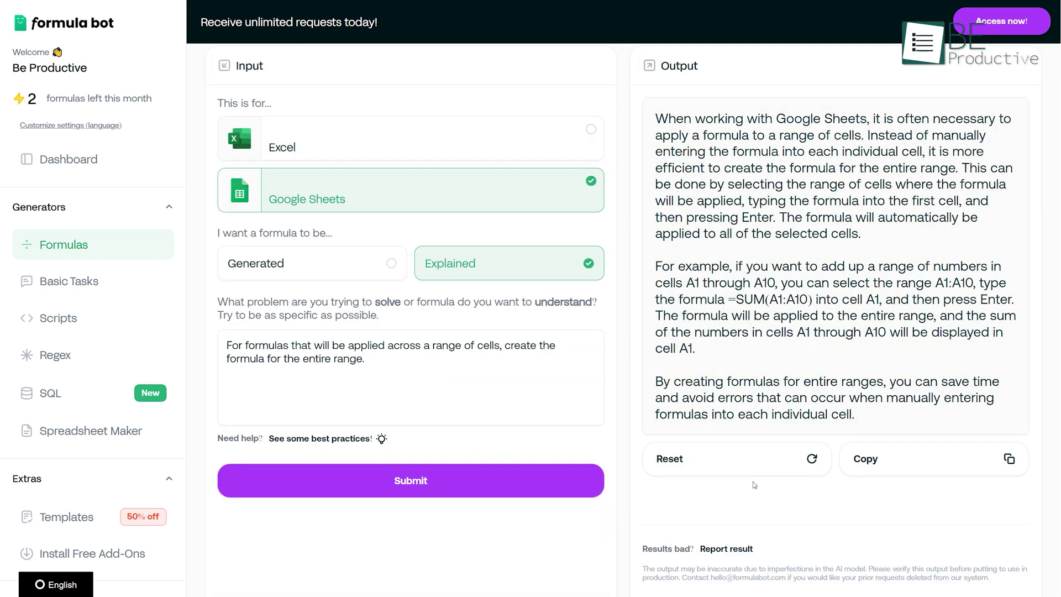
- Get Google Sheets instructions for the 'Create a Table' task
left_click(410, 307)
left_click(464, 409)
type("Create a Table")
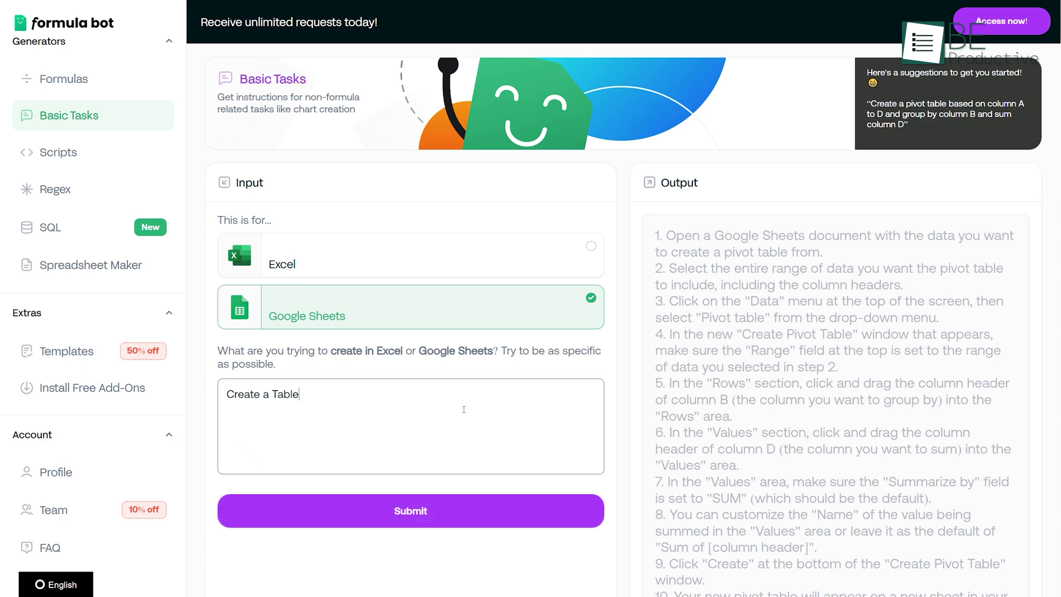
left_click(599, 511)
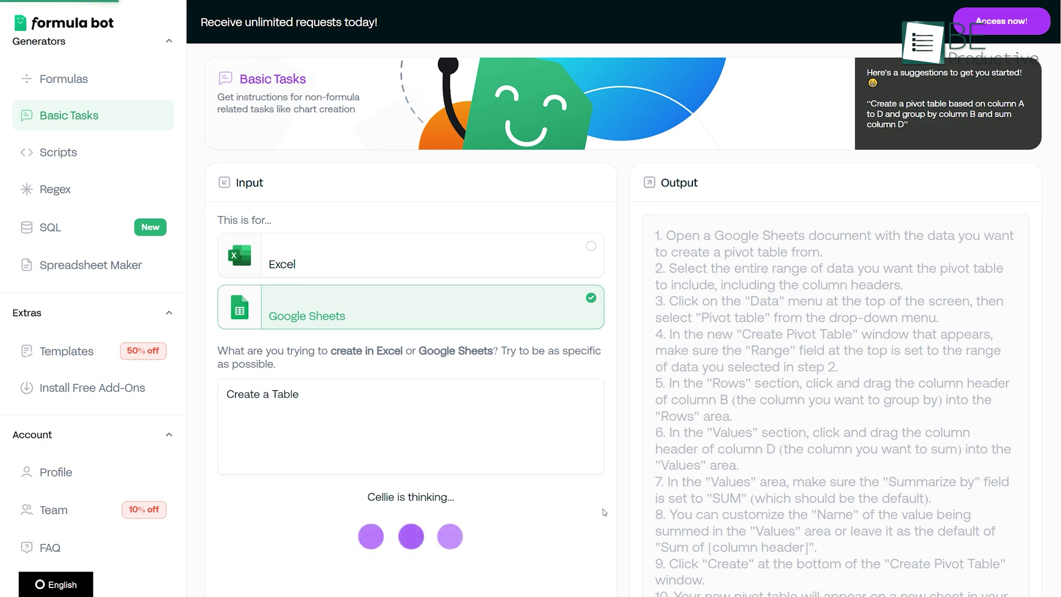
scroll(925, 361, "down", 3)
scroll(924, 361, "down", 2)
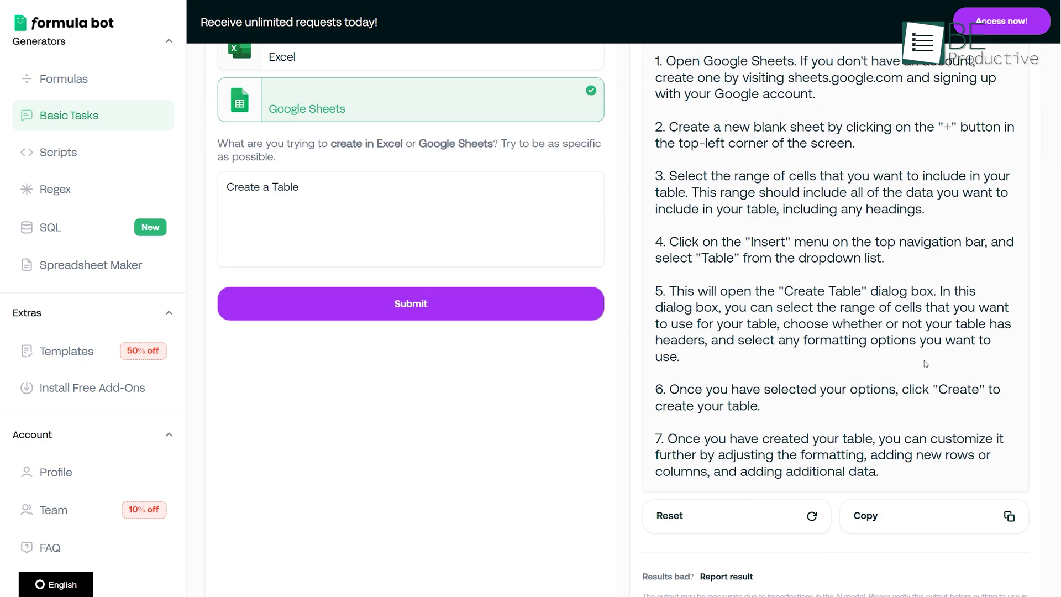
- Generate an 8-row, 10-column Paid media performance spreadsheet
left_click(274, 393)
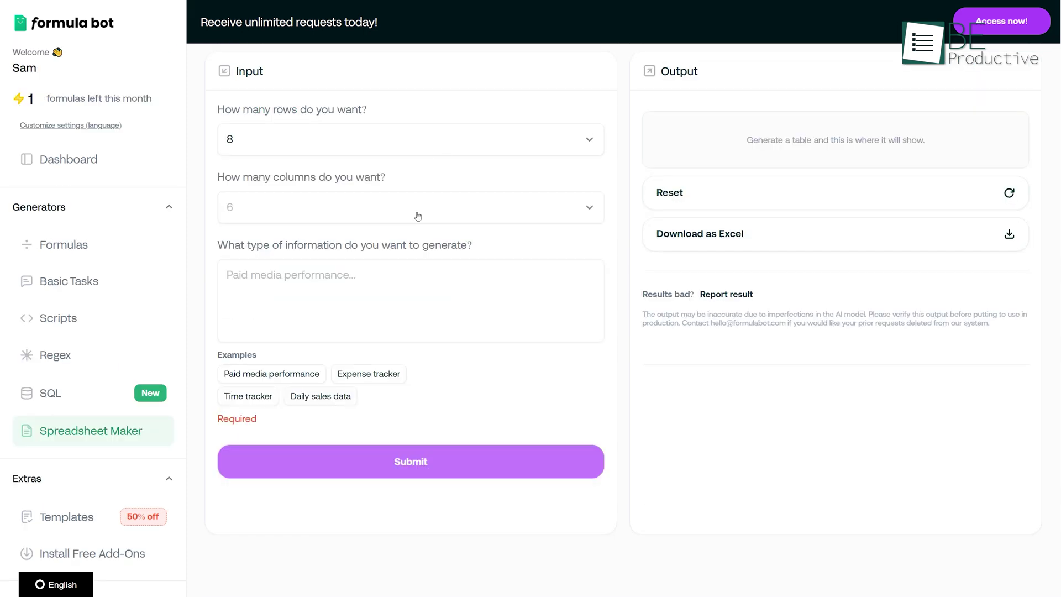
left_click(417, 207)
left_click(294, 522)
left_click(315, 374)
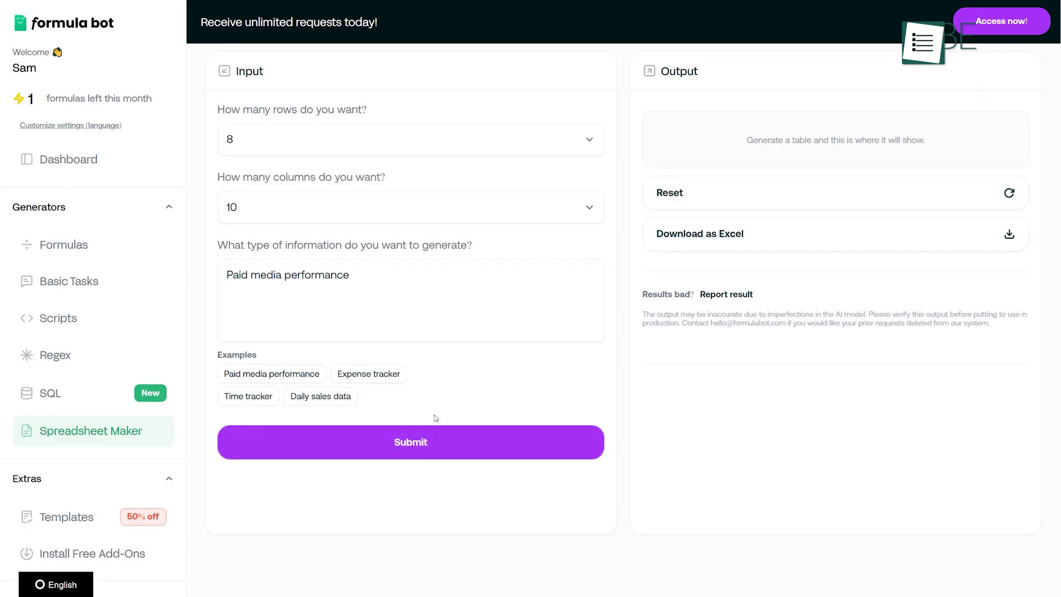
left_click(434, 440)
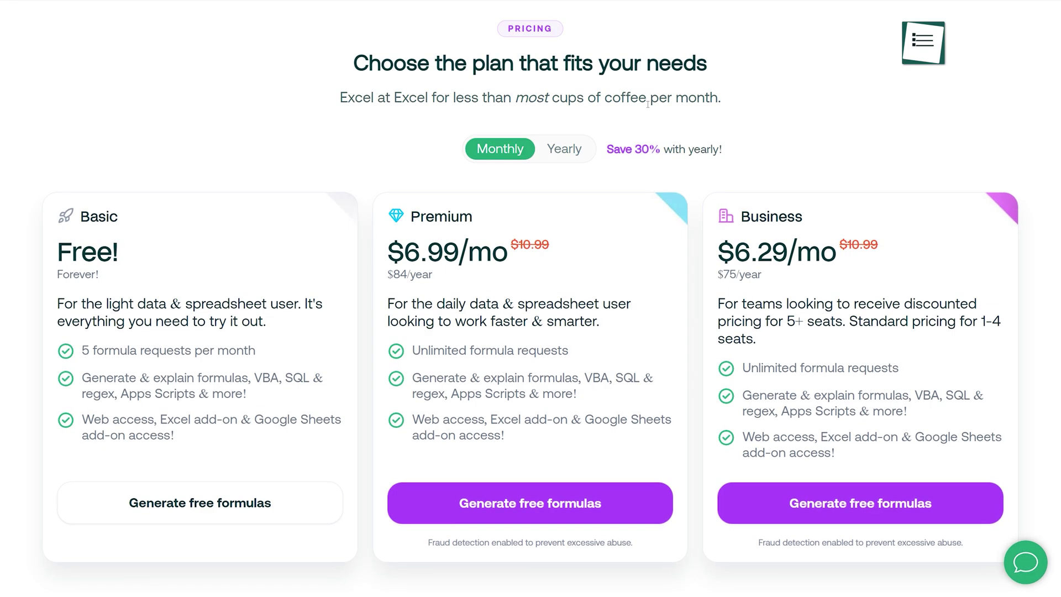
left_click(567, 151)
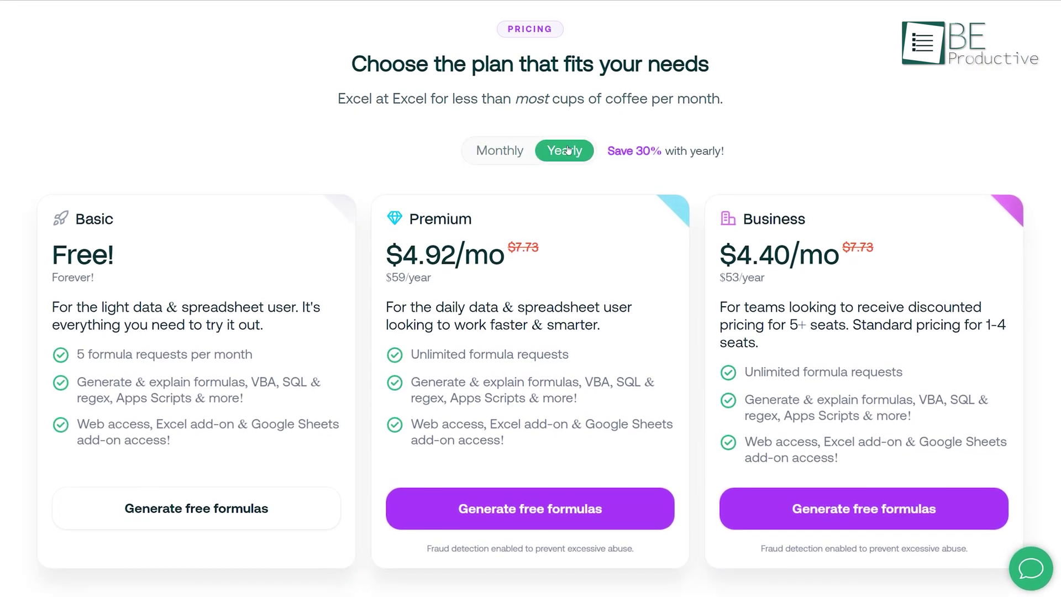
left_click(506, 153)
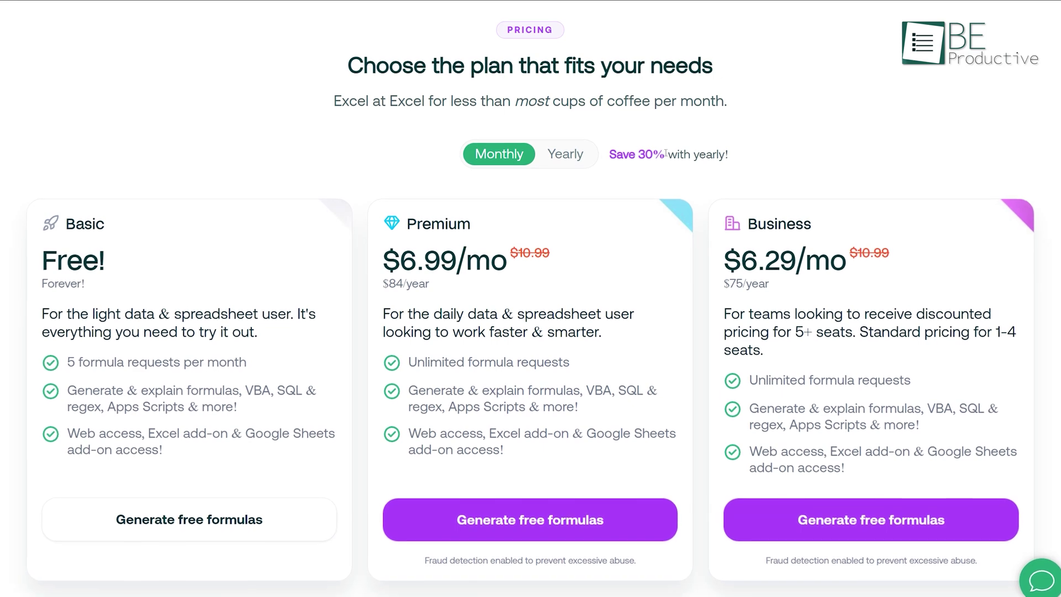